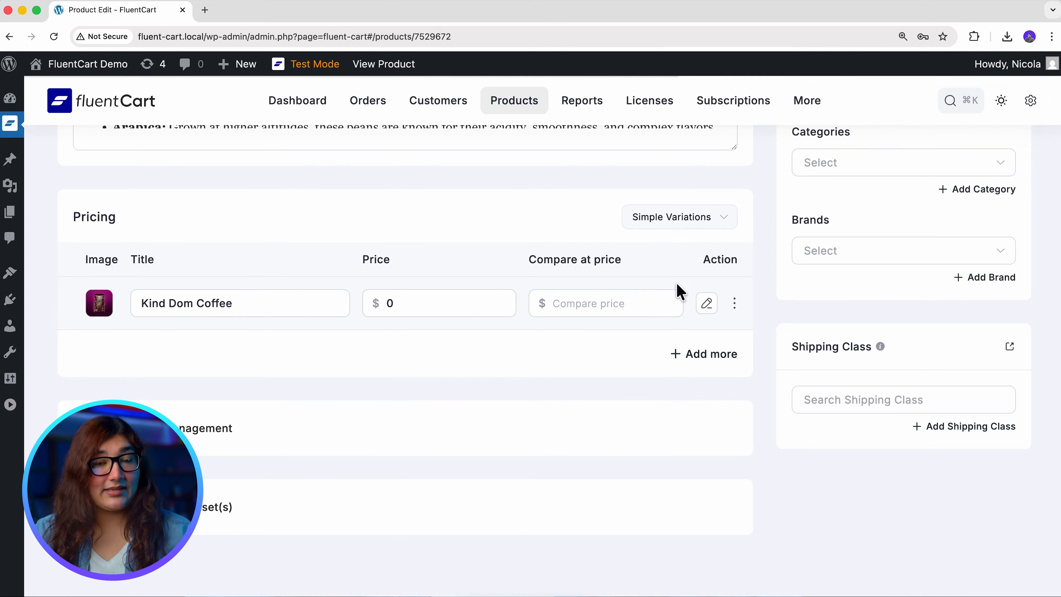
Open the Kind Dom Coffee variation's pricing details, keeping the Physical type and the One Time payment term
{"action": "left_click", "coordinate": [735, 305]}
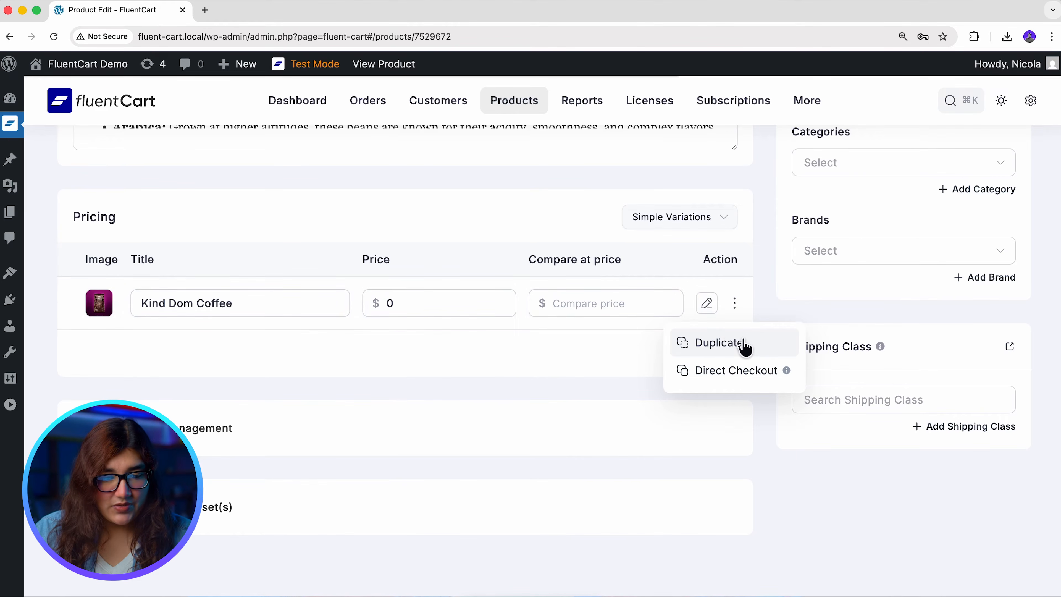
{"action": "left_click", "coordinate": [708, 308]}
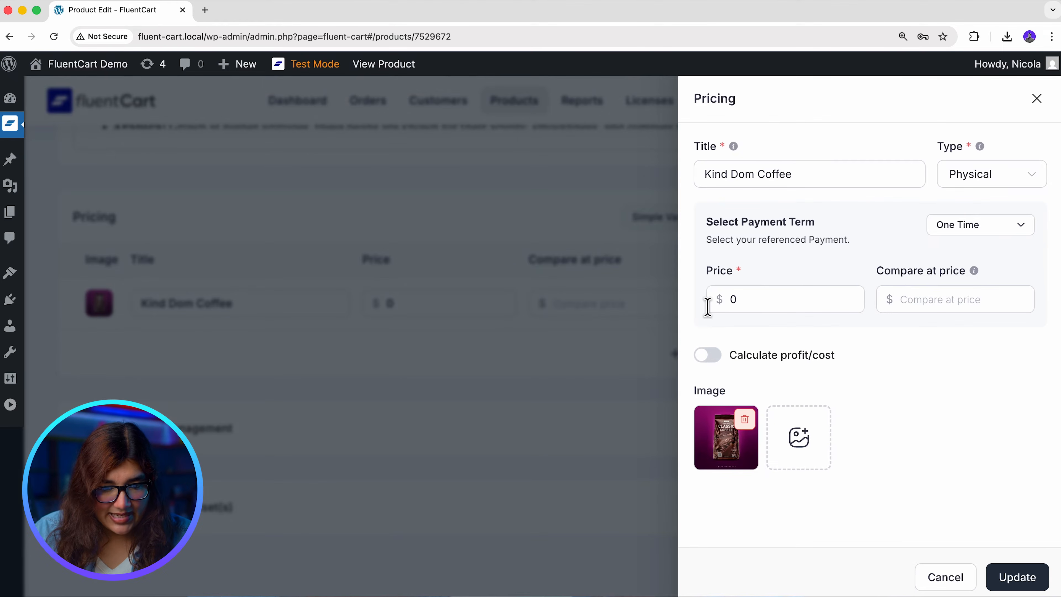
{"action": "left_click", "coordinate": [970, 184]}
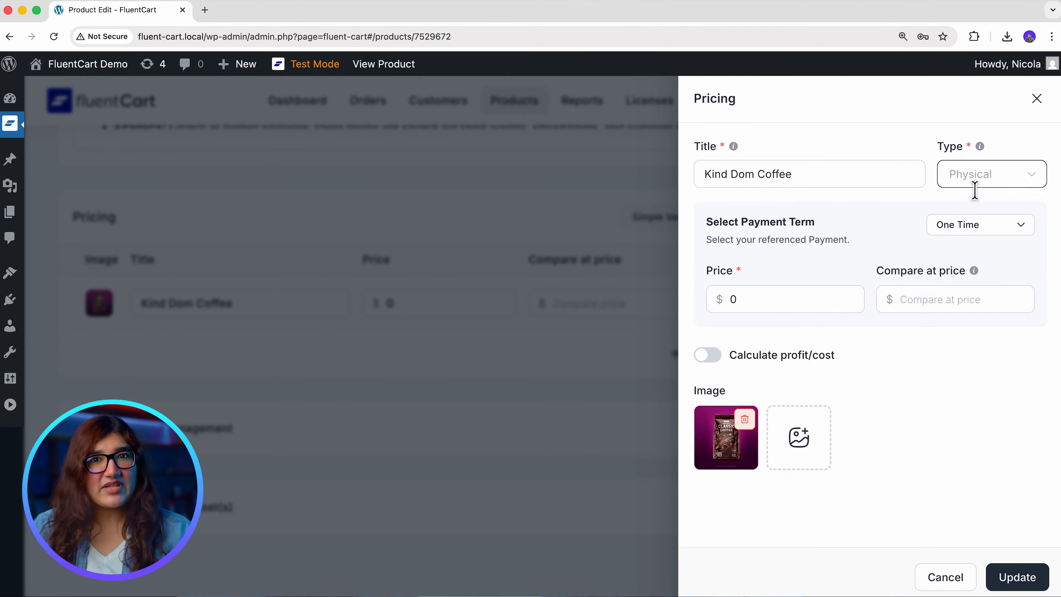
{"action": "left_click", "coordinate": [1016, 230]}
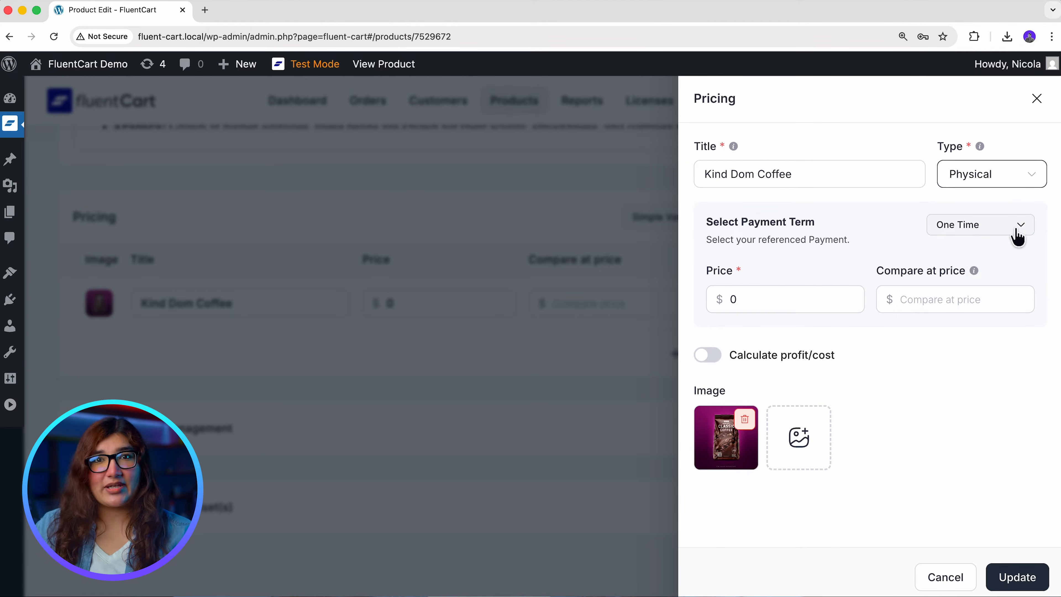
{"action": "left_click", "coordinate": [1017, 236]}
{"action": "left_click", "coordinate": [1019, 272]}
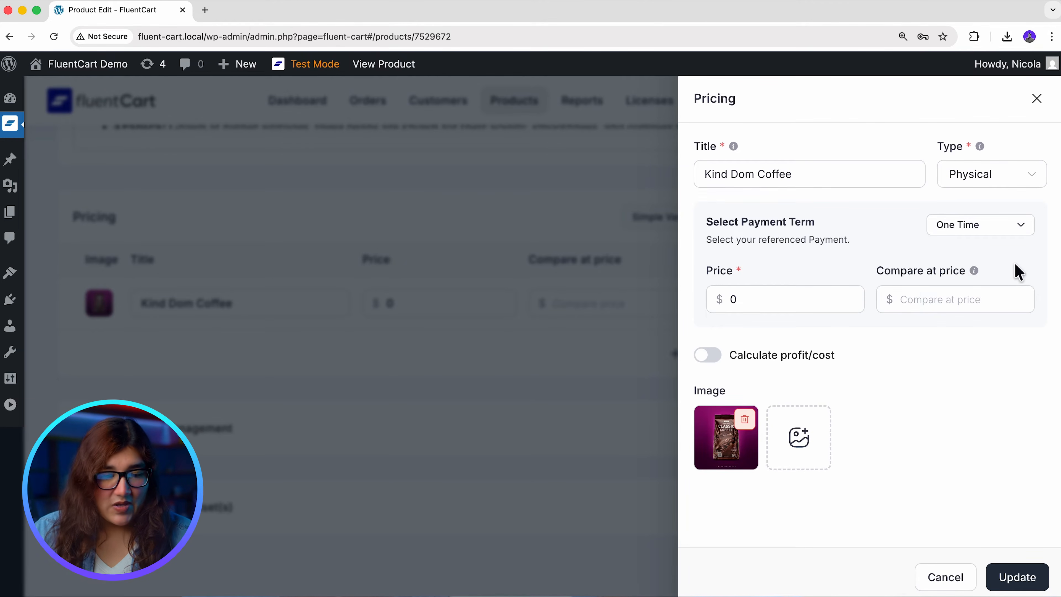
Set the Kind Dom Coffee variation's price to $24.99 and its compare-at price to $32.49
{"action": "left_click", "coordinate": [817, 303]}
{"action": "type", "text": "24.99"}
{"action": "left_click", "coordinate": [918, 312]}
{"action": "type", "text": "32.49"}
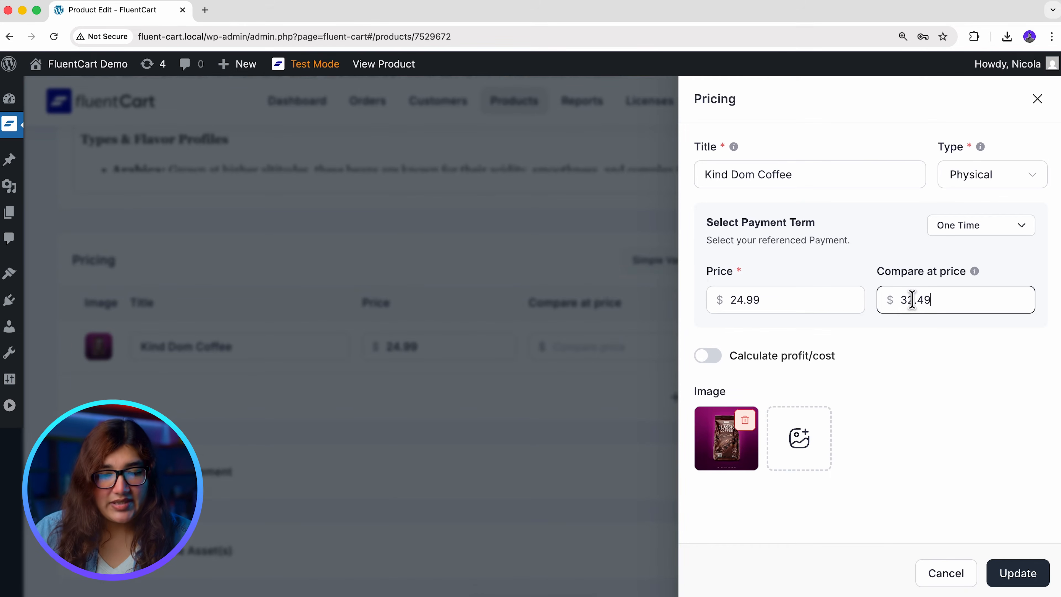
Enable profit/cost calculation for Kind Dom Coffee and set the cost per item to $13.25
{"action": "left_click", "coordinate": [722, 362]}
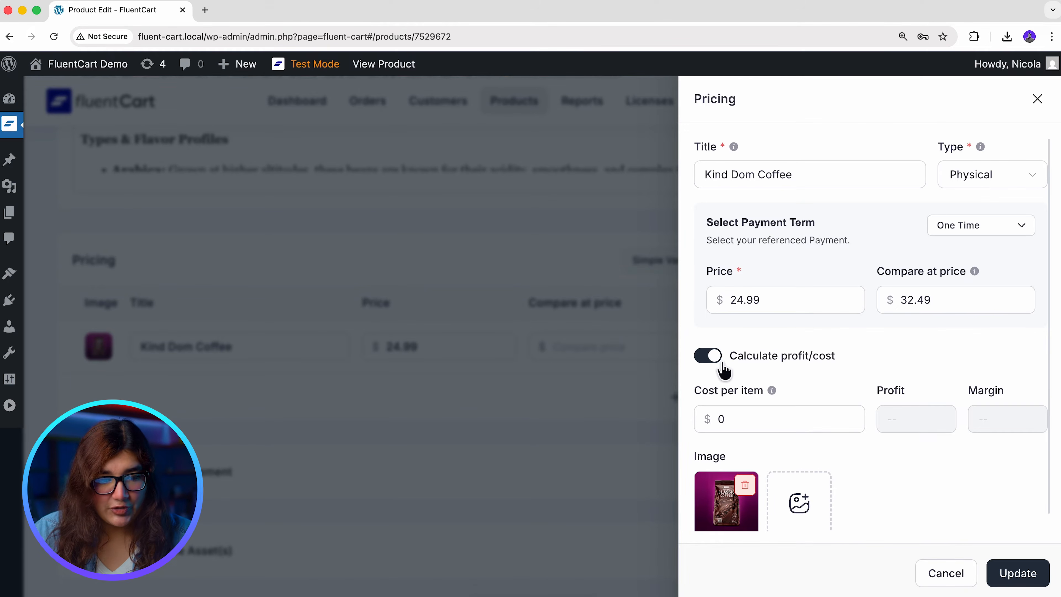
{"action": "left_click", "coordinate": [741, 425]}
{"action": "type", "text": "13.25"}
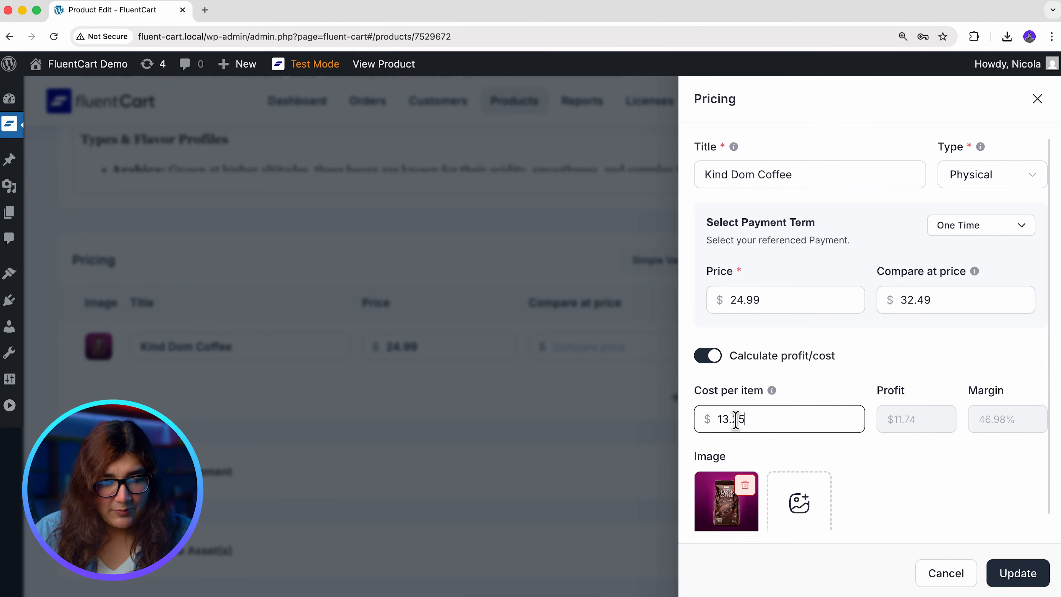
Add the uploaded photo of a hand holding coffee beans to the variation's images and save the pricing changes
{"action": "scroll", "coordinate": [735, 419], "scroll_direction": "down", "scroll_amount": 1}
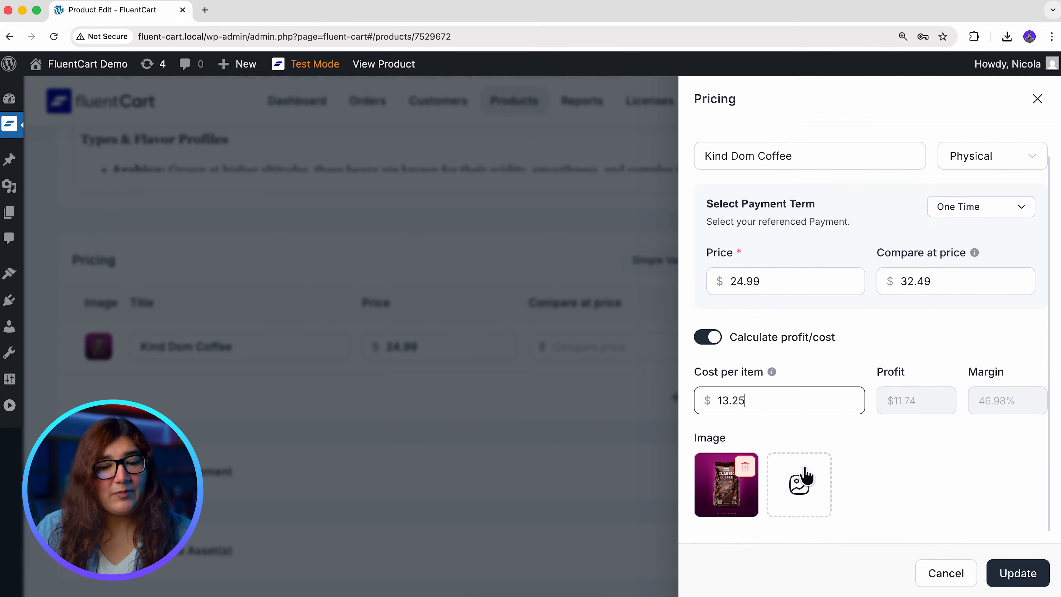
{"action": "left_click", "coordinate": [811, 494]}
{"action": "left_click", "coordinate": [84, 142]}
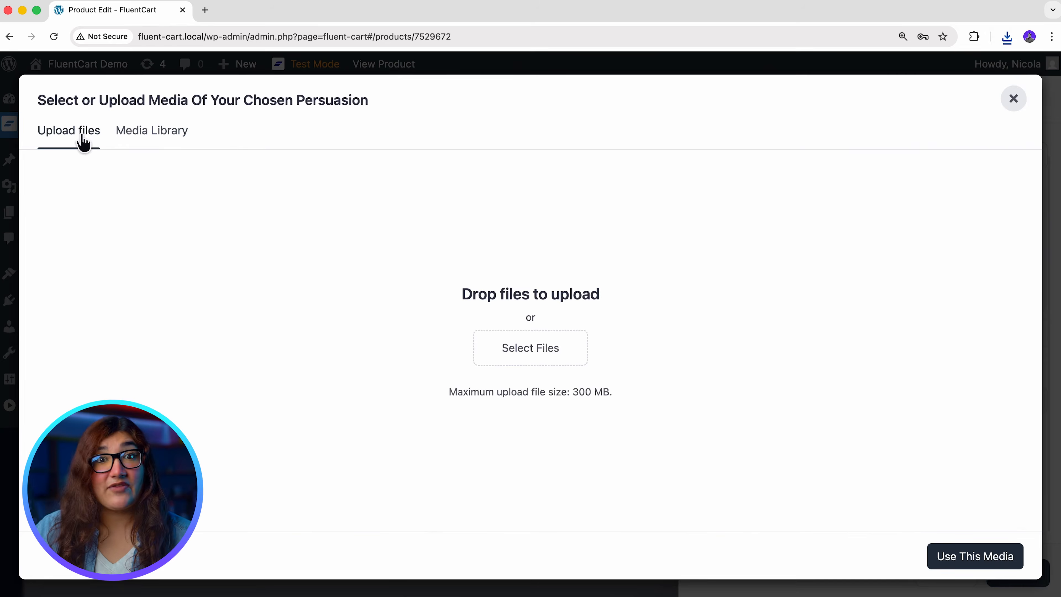
{"action": "left_click", "coordinate": [519, 346]}
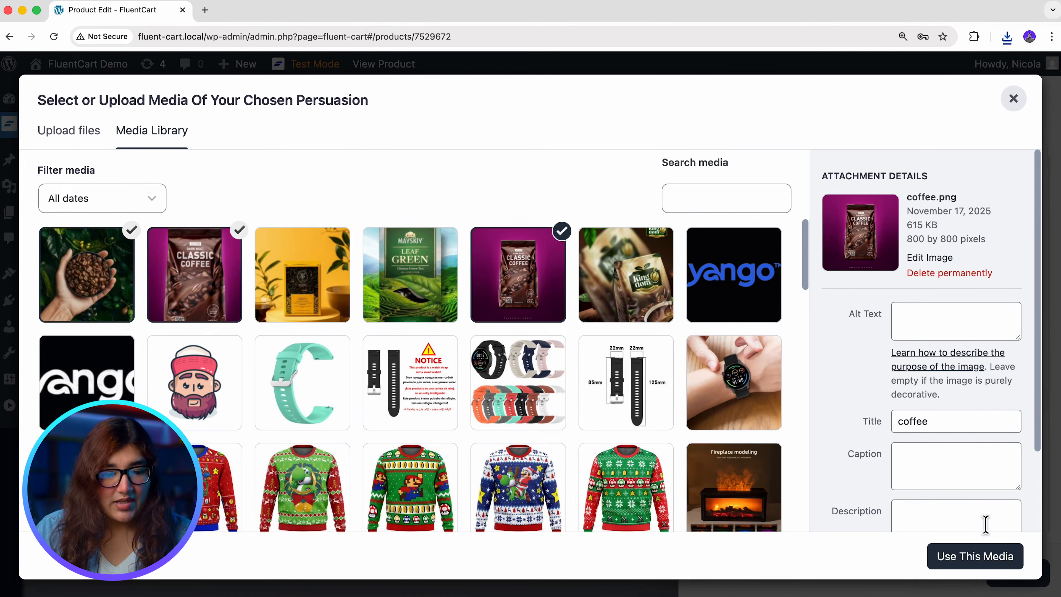
{"action": "left_click", "coordinate": [990, 564]}
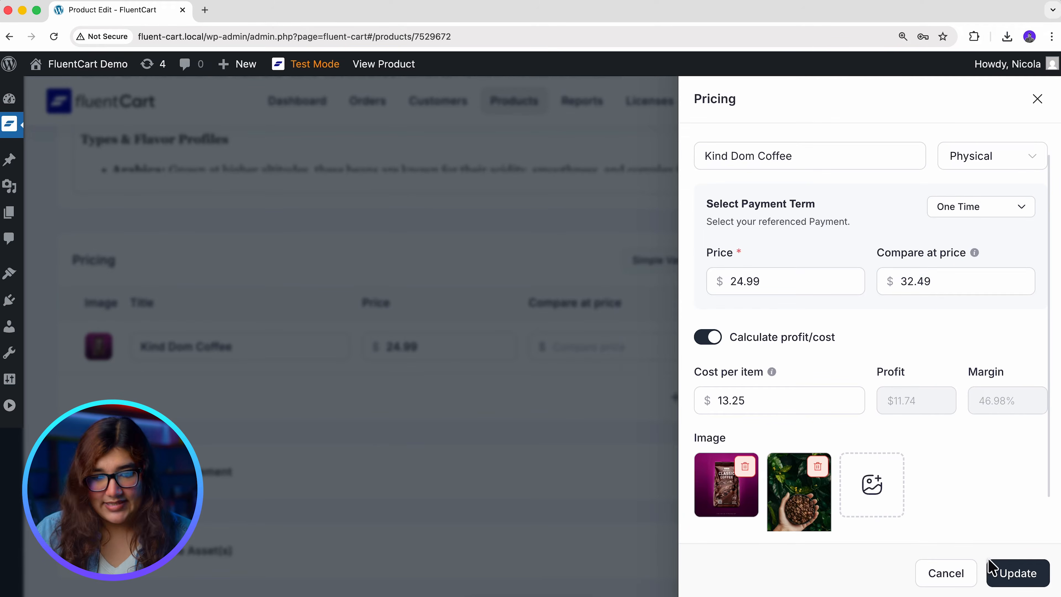
{"action": "left_click", "coordinate": [1014, 579]}
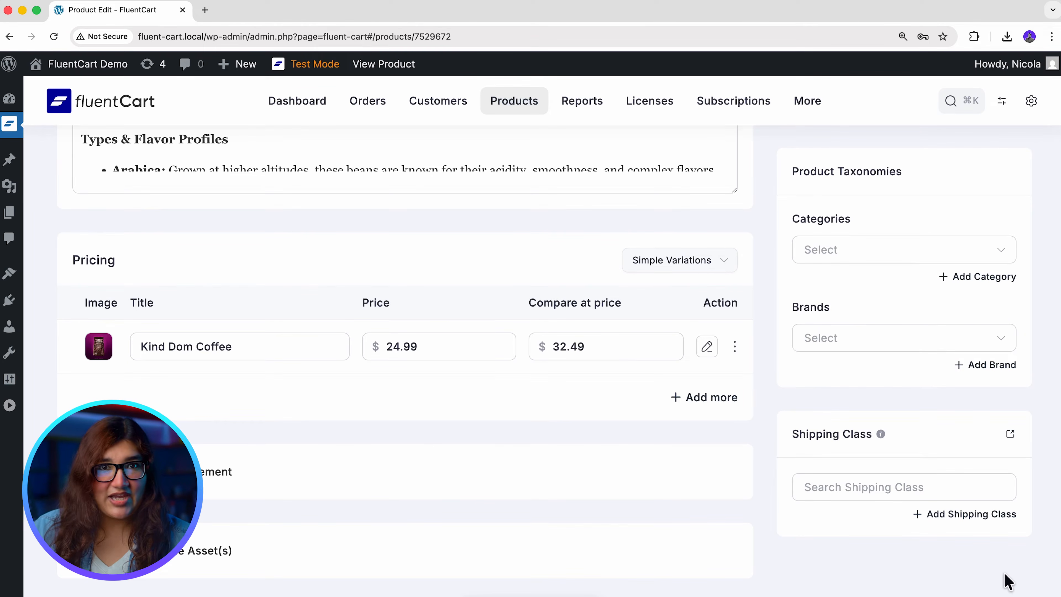
Add another variation titled Harmony Green Tea with a price of $18.49 and a compare-at price of $22.99
{"action": "left_click", "coordinate": [689, 404]}
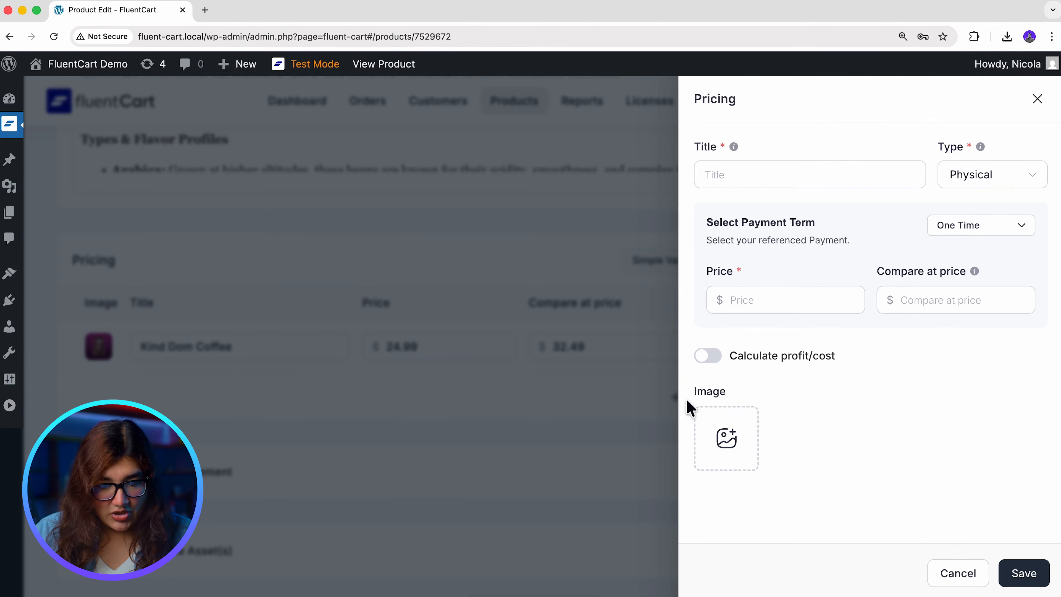
{"action": "left_click", "coordinate": [746, 178]}
{"action": "type", "text": "Harmony Green Tea"}
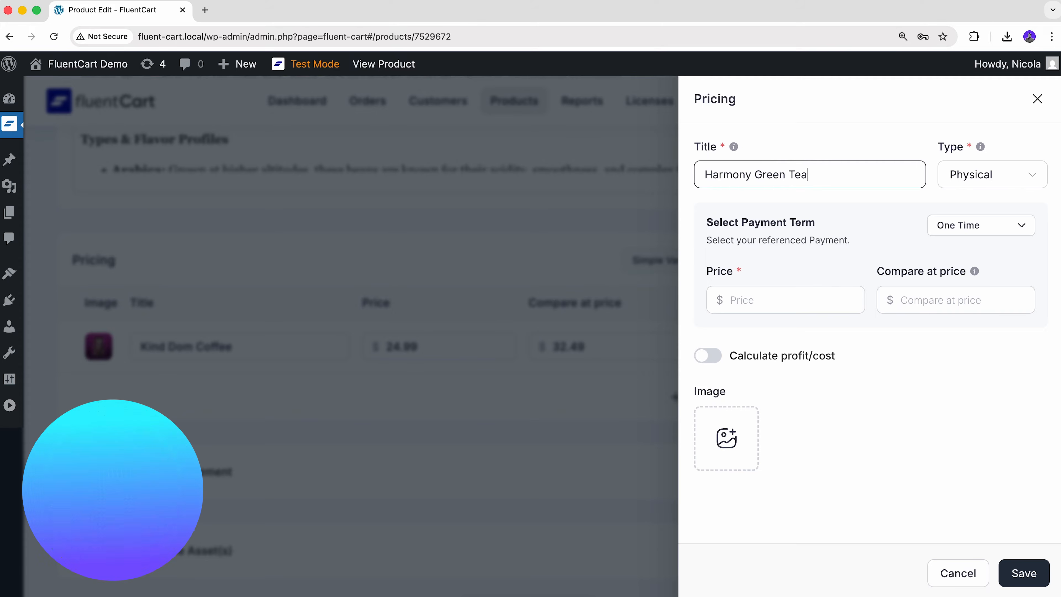
{"action": "left_click", "coordinate": [738, 308]}
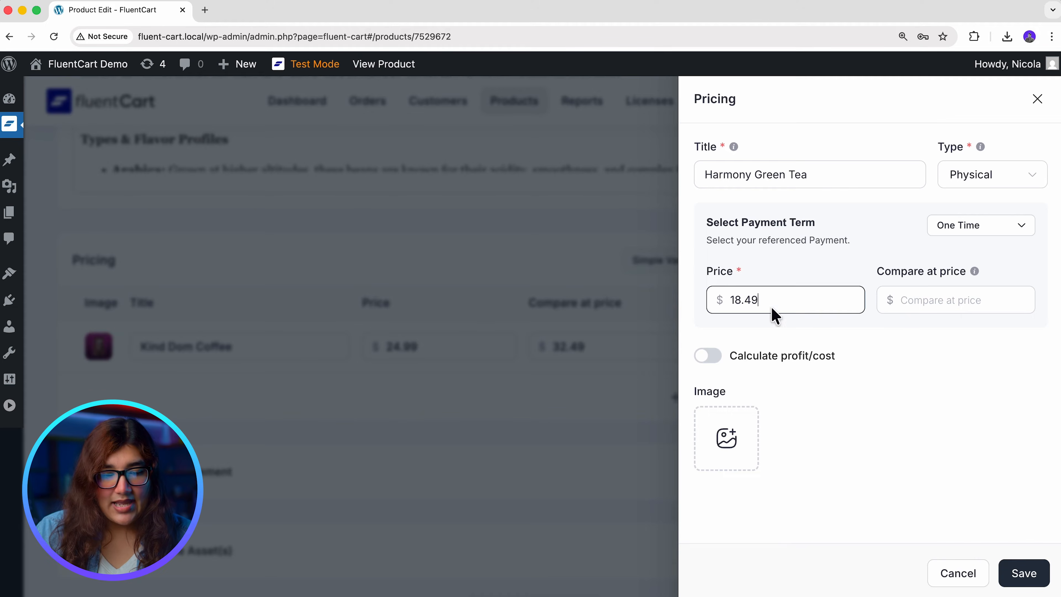
{"action": "left_click", "coordinate": [918, 303]}
{"action": "type", "text": "22.99"}
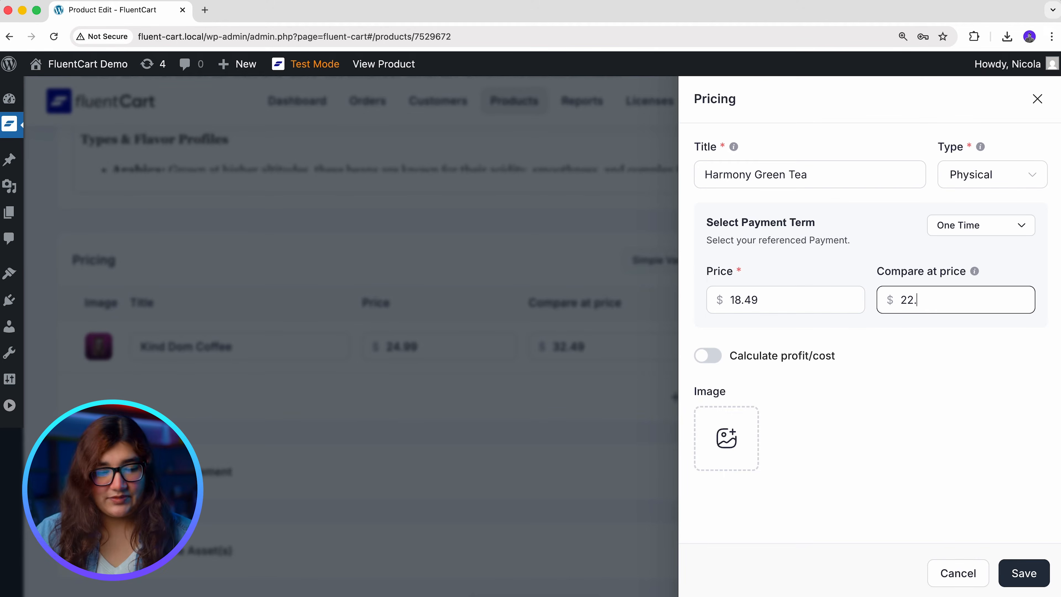
Enable profit/cost calculation for Harmony Green Tea and set the cost per item to $8.99
{"action": "left_click", "coordinate": [715, 356]}
{"action": "left_click", "coordinate": [738, 420]}
{"action": "type", "text": "8.99"}
Assign the Leaf Green tea package image from the media library to Harmony Green Tea and save the variation
{"action": "scroll", "coordinate": [872, 334], "scroll_direction": "down", "scroll_amount": 1}
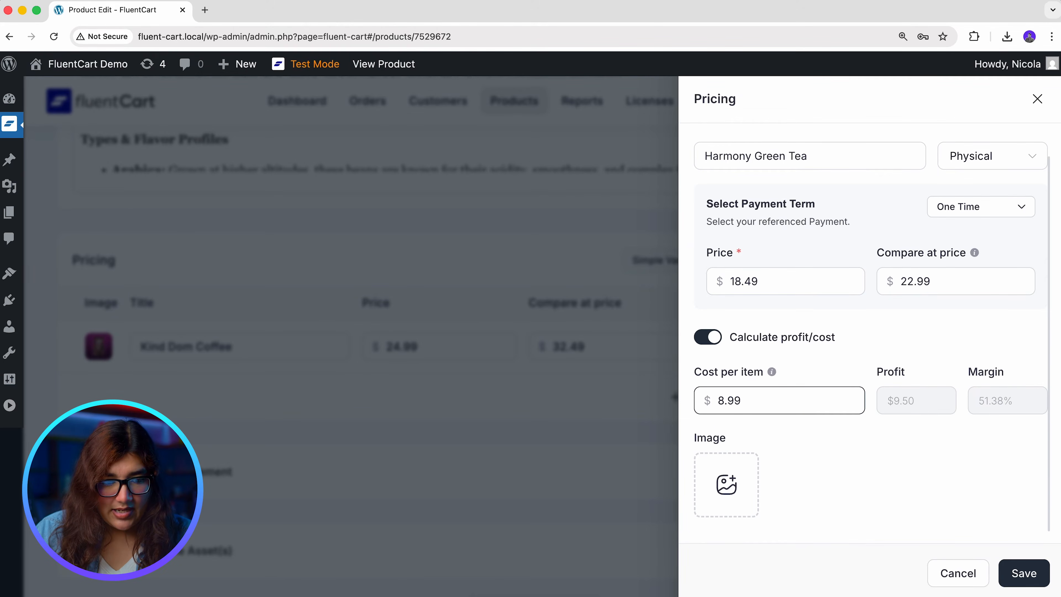
{"action": "left_click", "coordinate": [727, 507]}
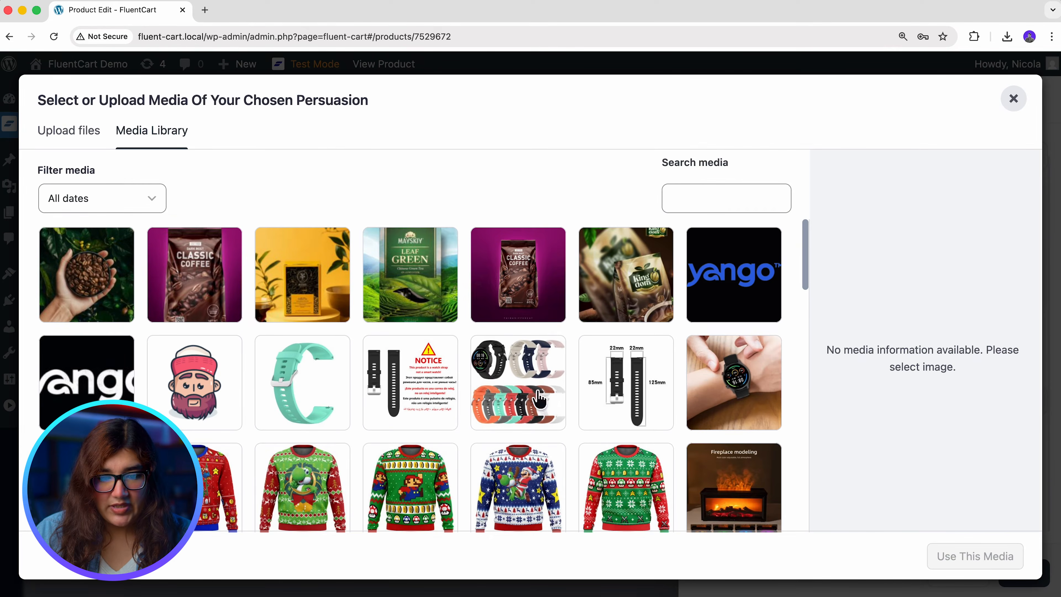
{"action": "left_click", "coordinate": [434, 279]}
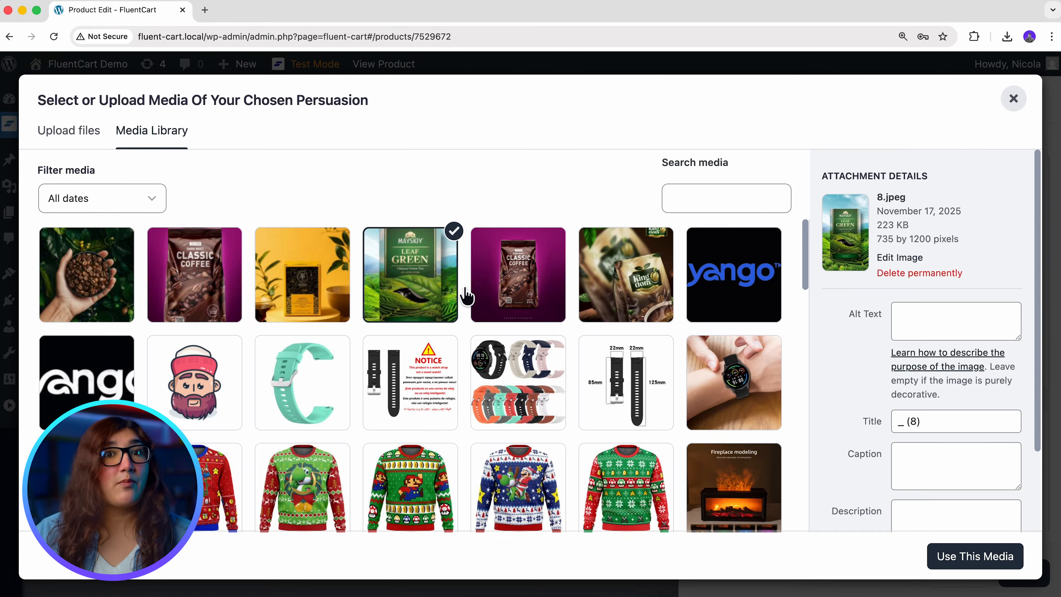
{"action": "left_click", "coordinate": [957, 565]}
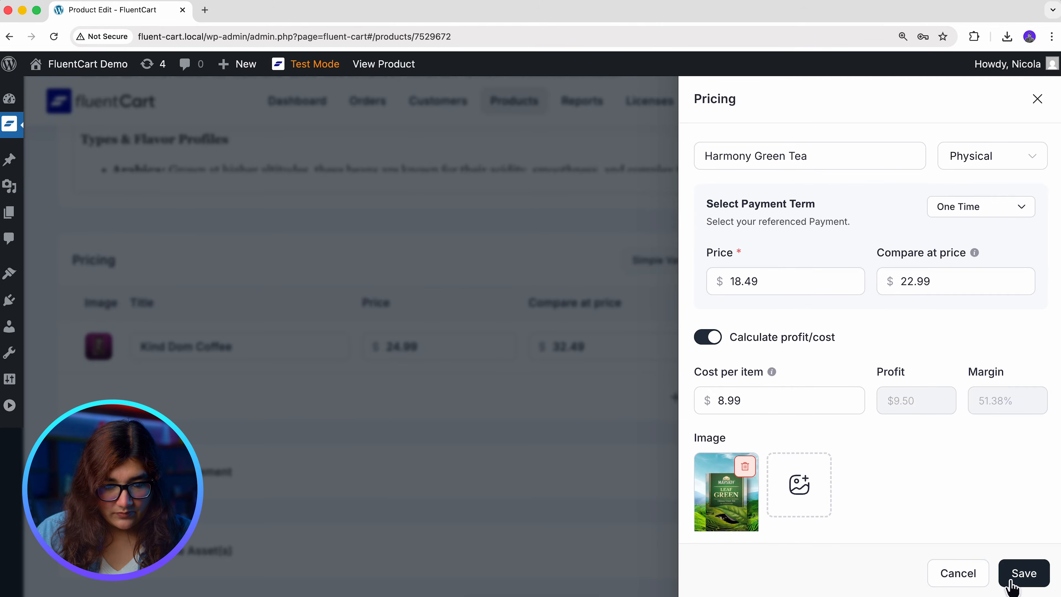
{"action": "left_click", "coordinate": [1019, 581]}
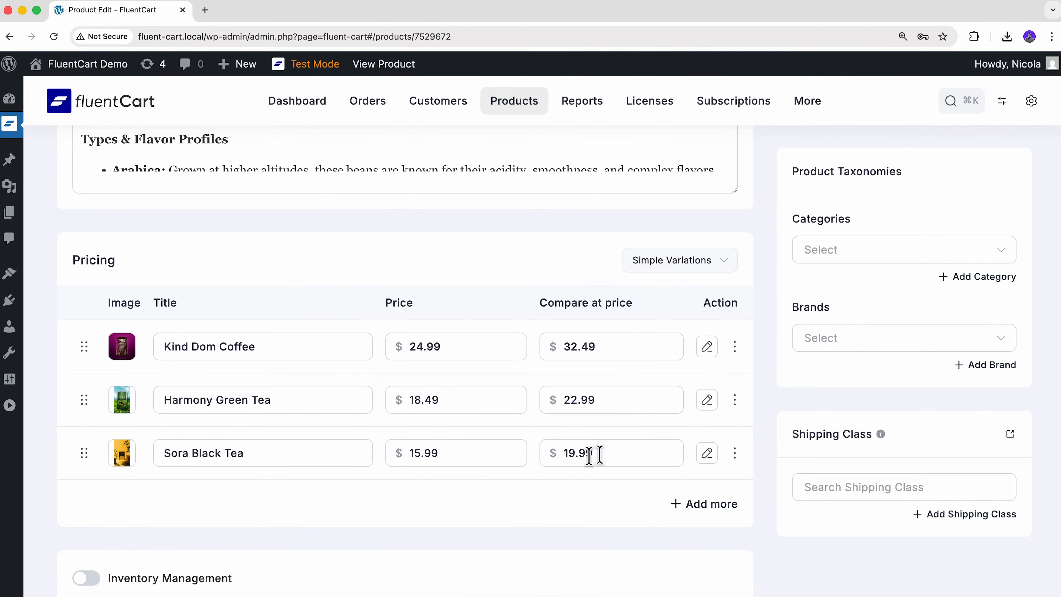
Turn on inventory management for the product and set Kind Dom Coffee's total stock to 221
{"action": "scroll", "coordinate": [518, 525], "scroll_direction": "down", "scroll_amount": 3}
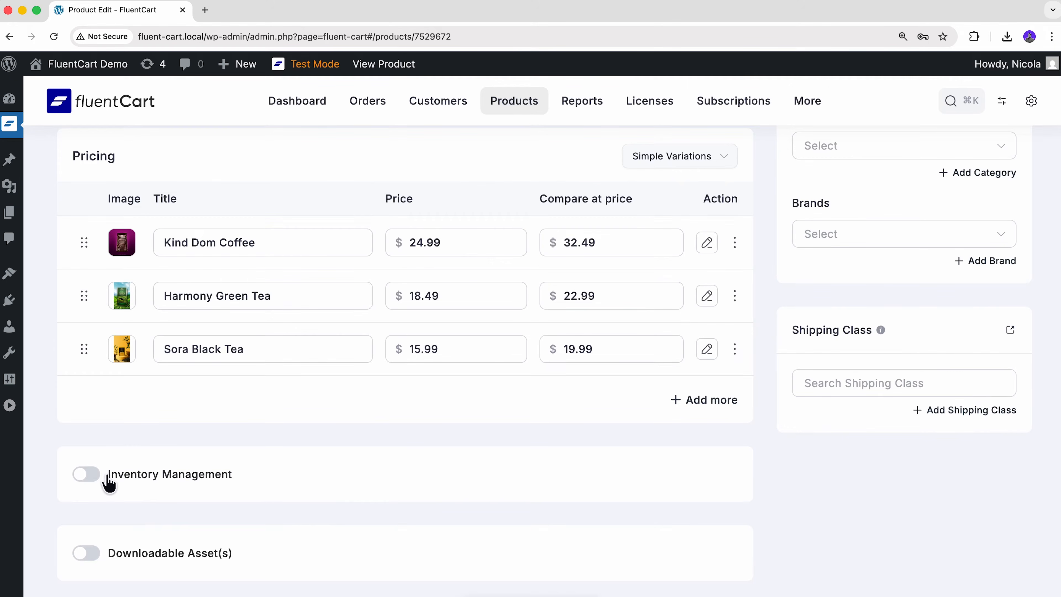
{"action": "left_click", "coordinate": [106, 480]}
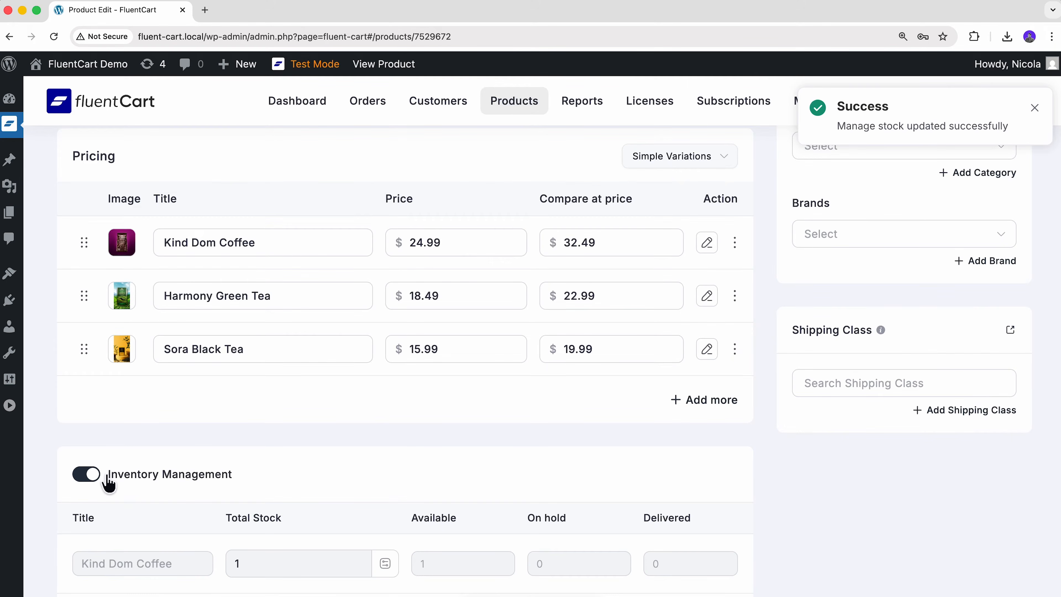
{"action": "scroll", "coordinate": [104, 480], "scroll_direction": "down", "scroll_amount": 5}
{"action": "scroll", "coordinate": [103, 479], "scroll_direction": "down", "scroll_amount": 1}
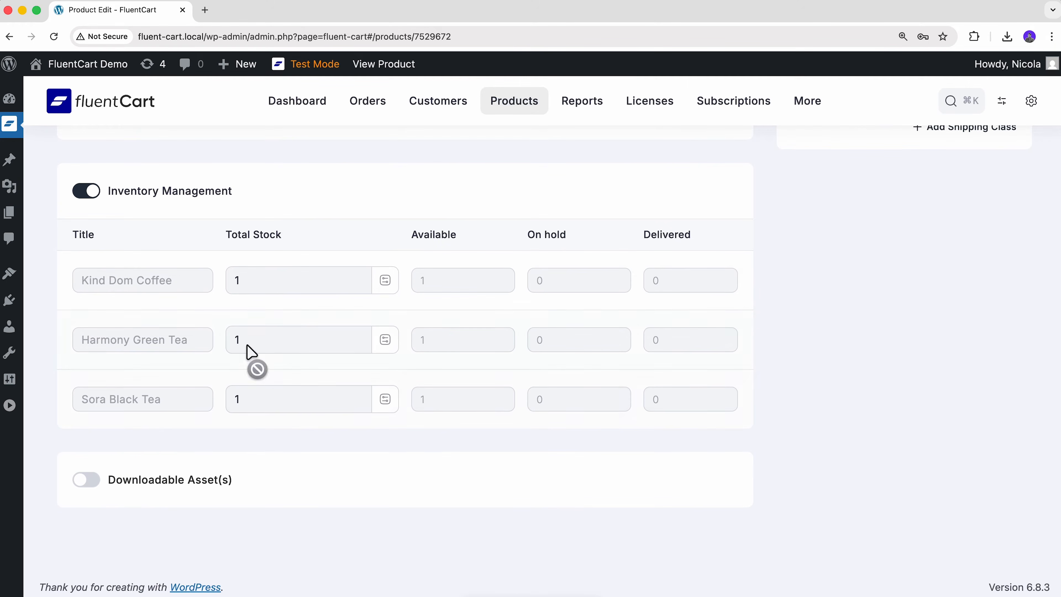
{"action": "left_click", "coordinate": [384, 280]}
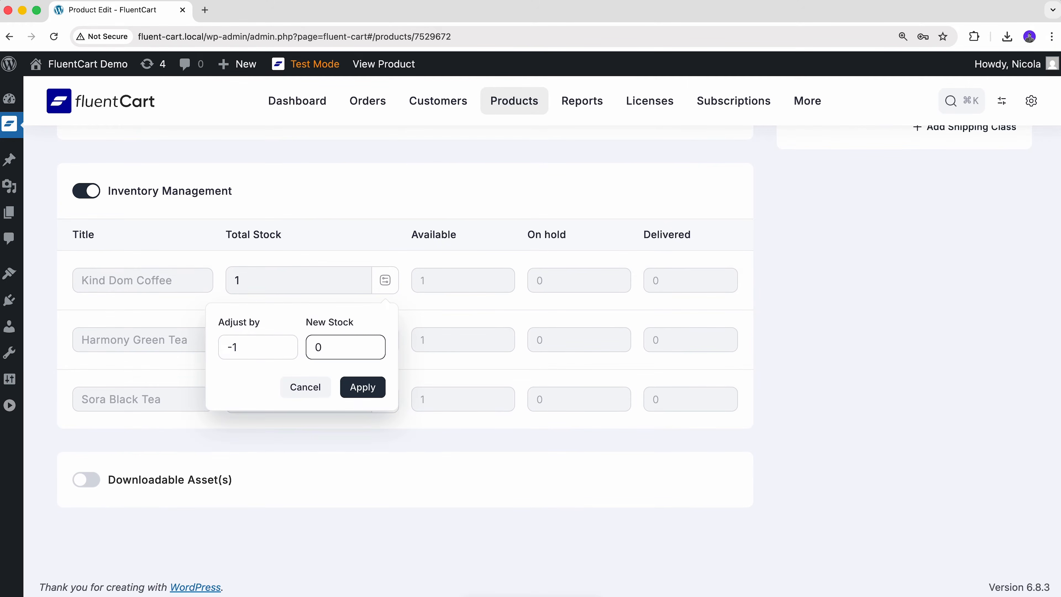
{"action": "left_click", "coordinate": [359, 391]}
Set Harmony Green Tea's total stock to 189 and apply the adjustment
{"action": "left_click", "coordinate": [389, 345]}
{"action": "left_click", "coordinate": [359, 407]}
{"action": "type", "text": "189"}
{"action": "left_click", "coordinate": [361, 441]}
Set Sora Black Tea's total stock to 145 and apply the adjustment
{"action": "left_click", "coordinate": [385, 402]}
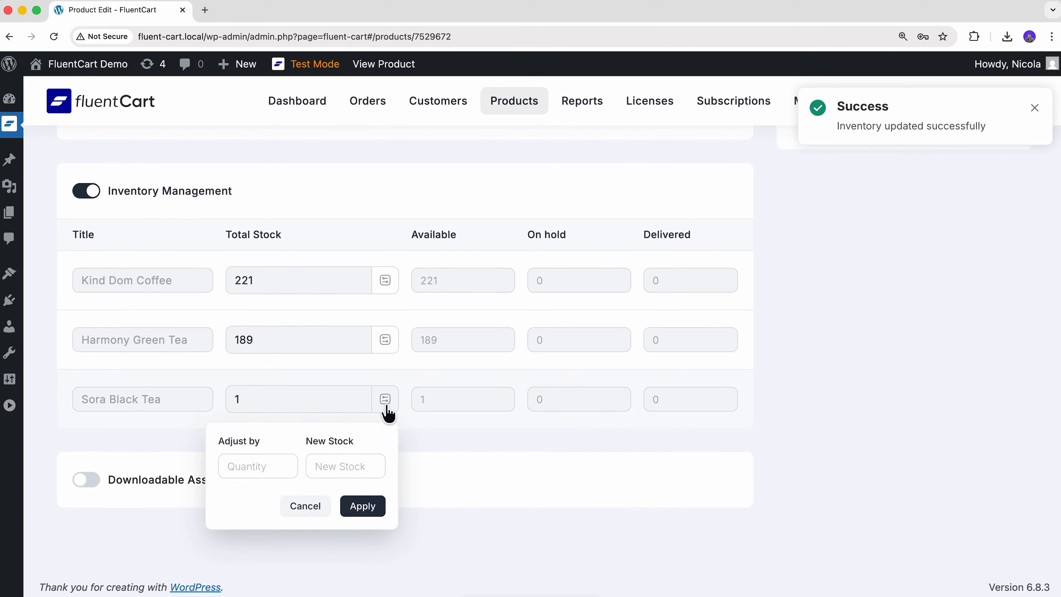
{"action": "left_click", "coordinate": [367, 466]}
{"action": "type", "text": "145"}
{"action": "left_click", "coordinate": [377, 507]}
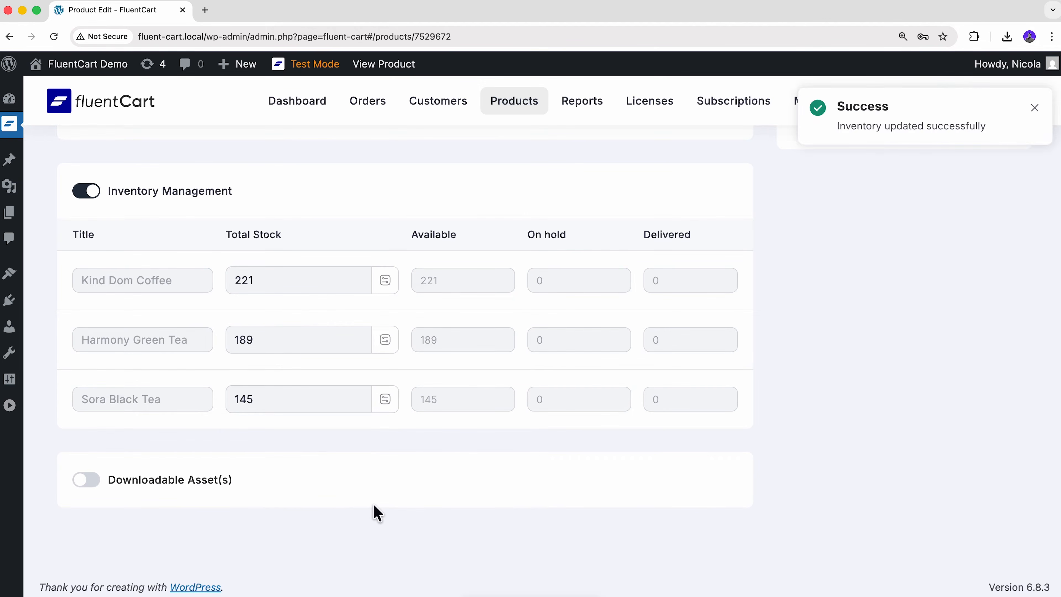
Look through the available shipping classes and the form for adding a new shipping class, leaving both without changes
{"action": "scroll", "coordinate": [377, 514], "scroll_direction": "up", "scroll_amount": 4}
{"action": "scroll", "coordinate": [418, 502], "scroll_direction": "up", "scroll_amount": 1}
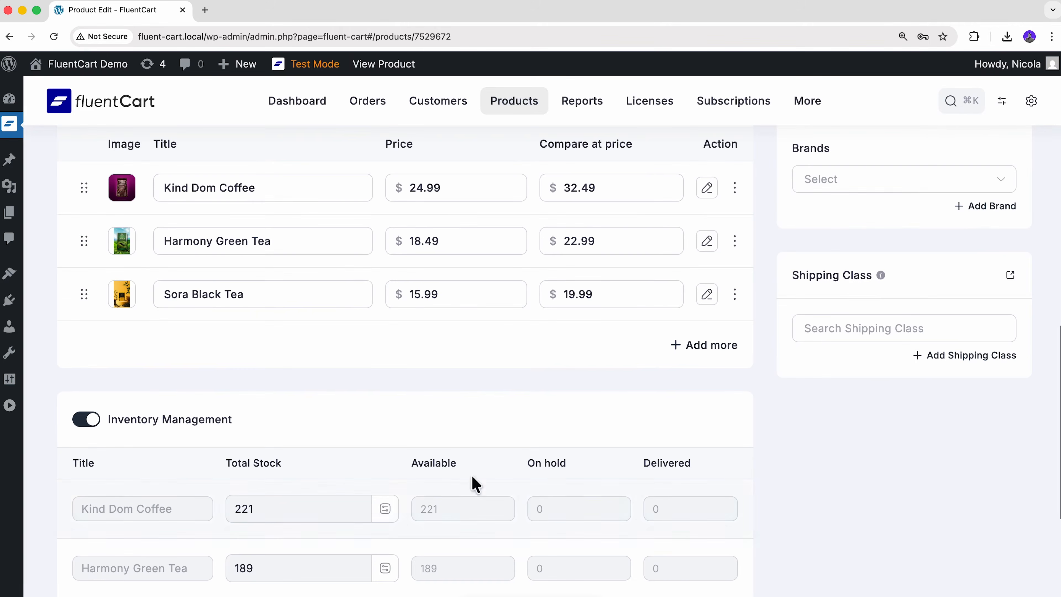
{"action": "left_click", "coordinate": [875, 345]}
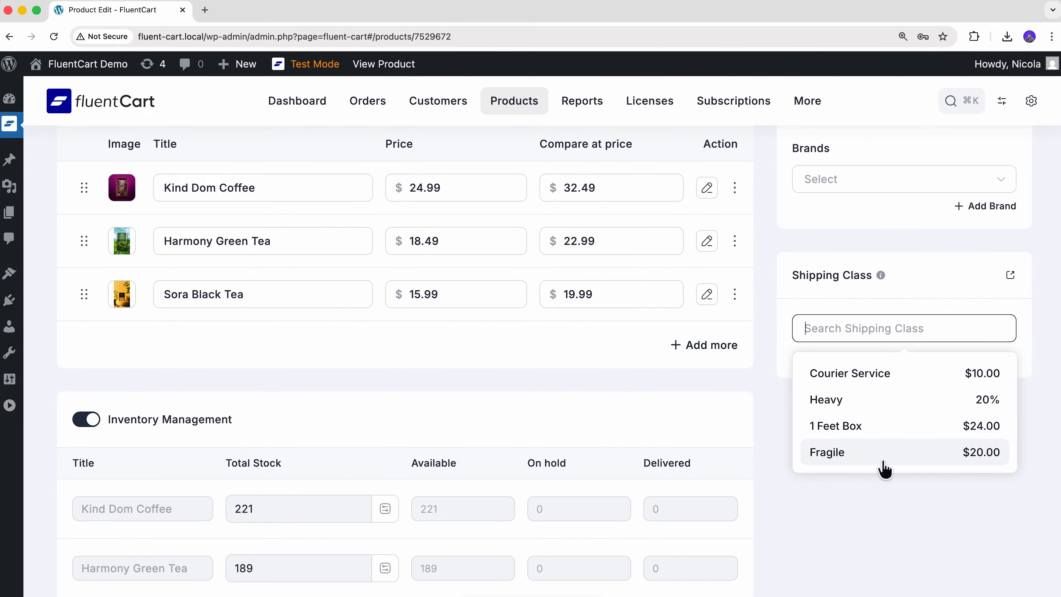
{"action": "key", "text": "Escape"}
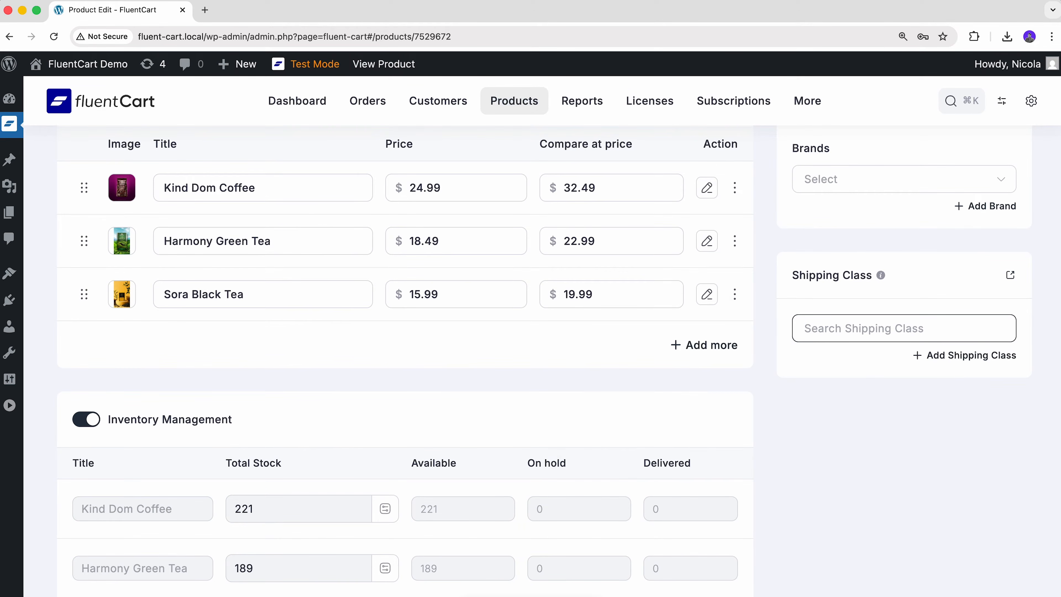
{"action": "left_click", "coordinate": [943, 360]}
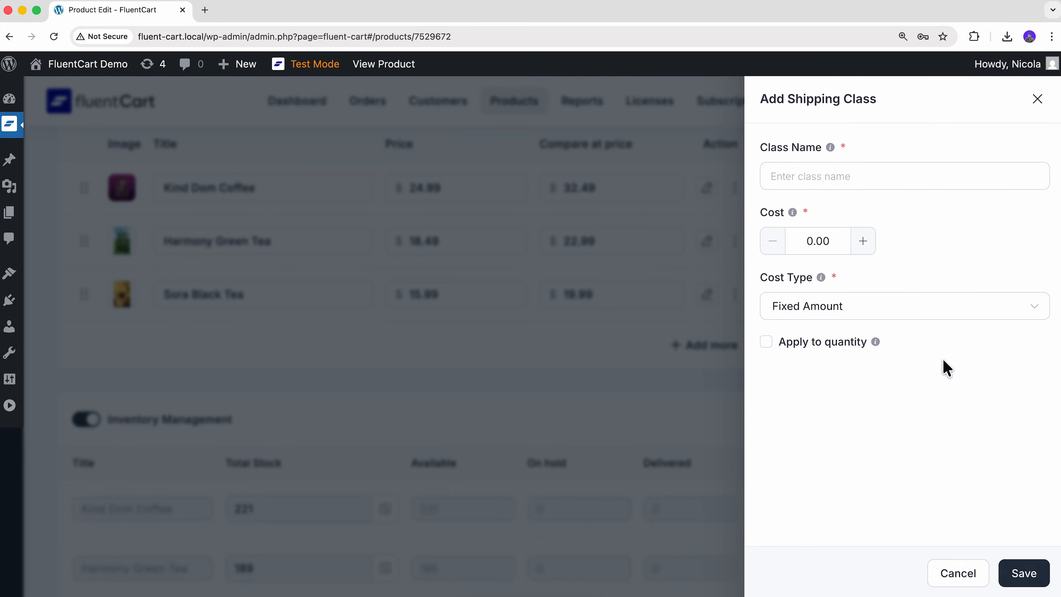
{"action": "key", "text": "Escape"}
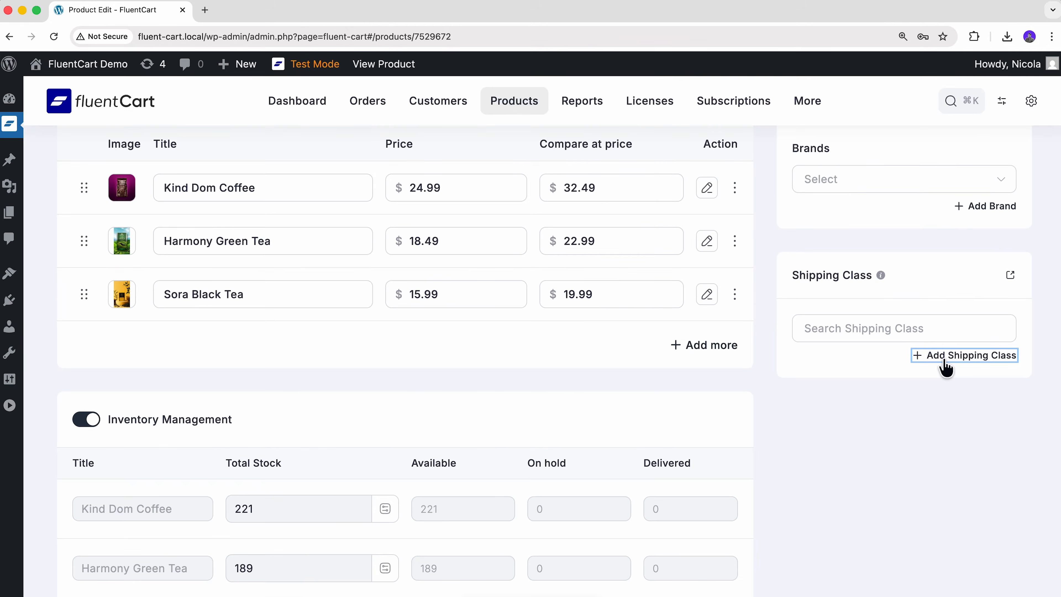
{"action": "left_click", "coordinate": [944, 379]}
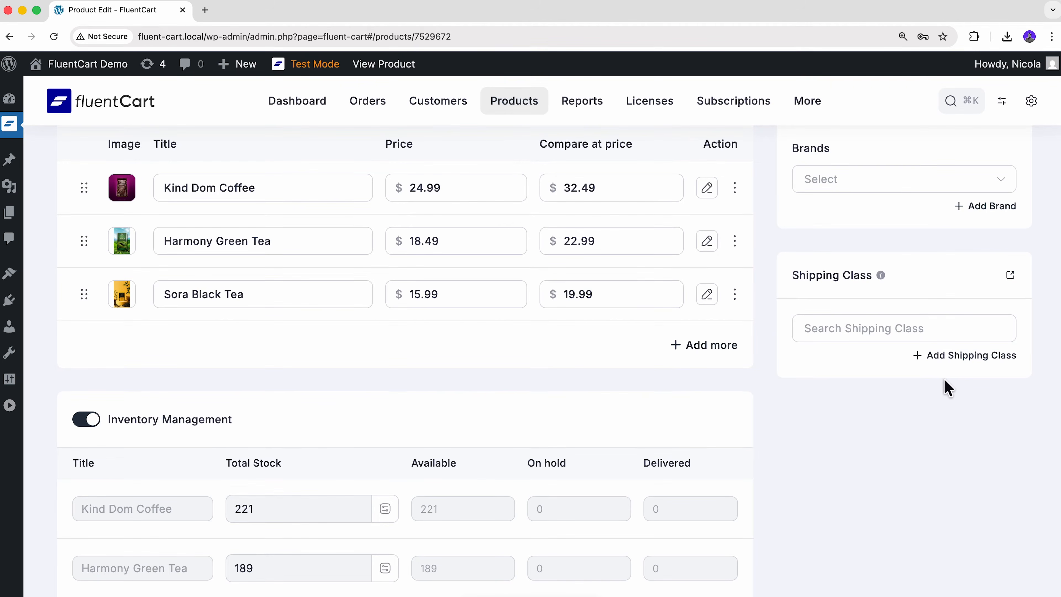
{"action": "scroll", "coordinate": [947, 388], "scroll_direction": "up", "scroll_amount": 15}
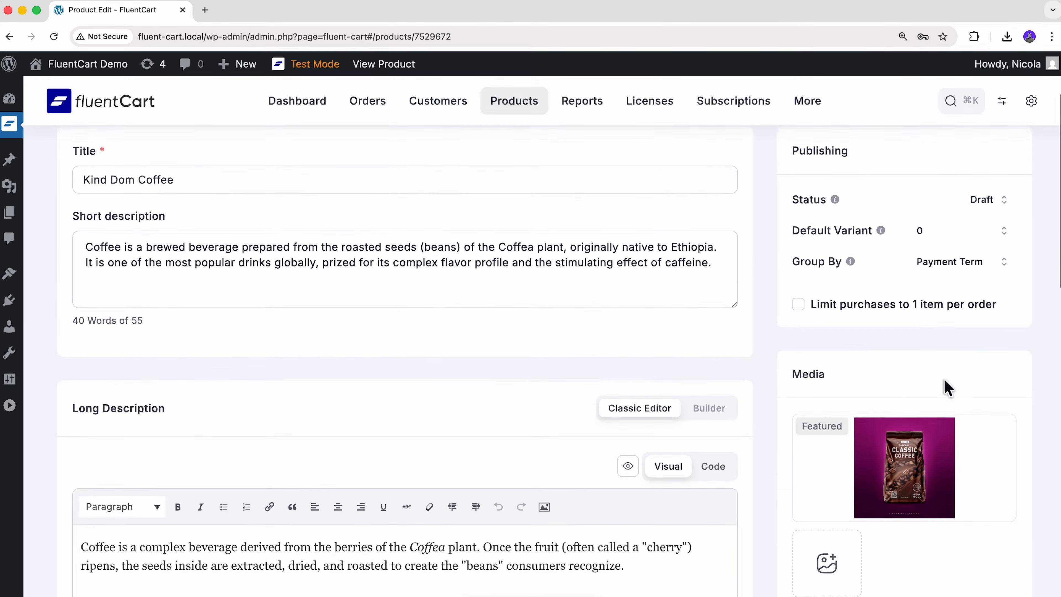
Set the product's status to Publish, choose Kind Dom Coffee as the default variant, and save the update
{"action": "left_click", "coordinate": [997, 205]}
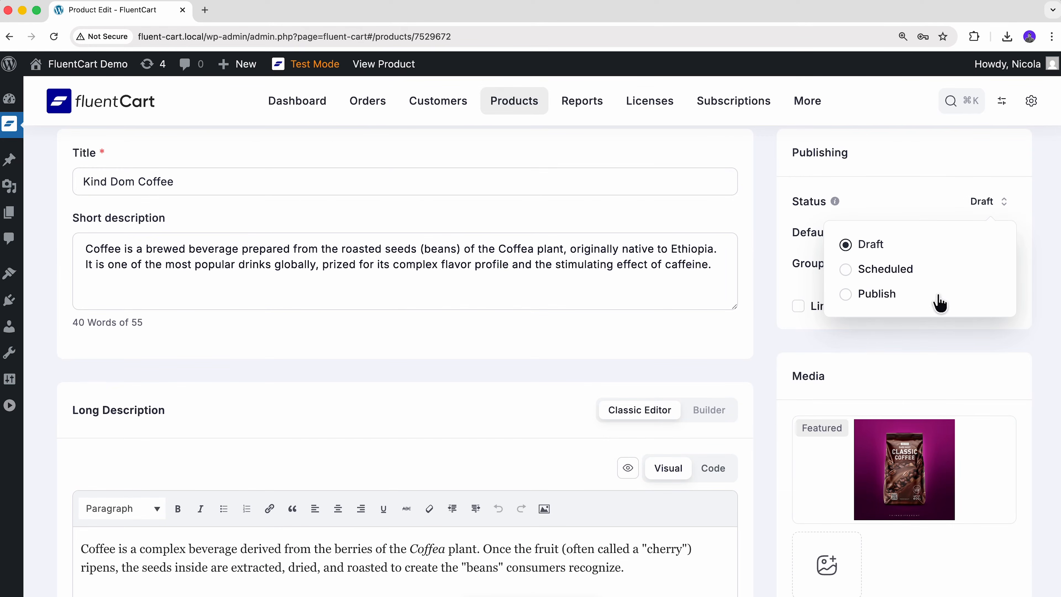
{"action": "left_click", "coordinate": [940, 298]}
{"action": "left_click", "coordinate": [956, 263]}
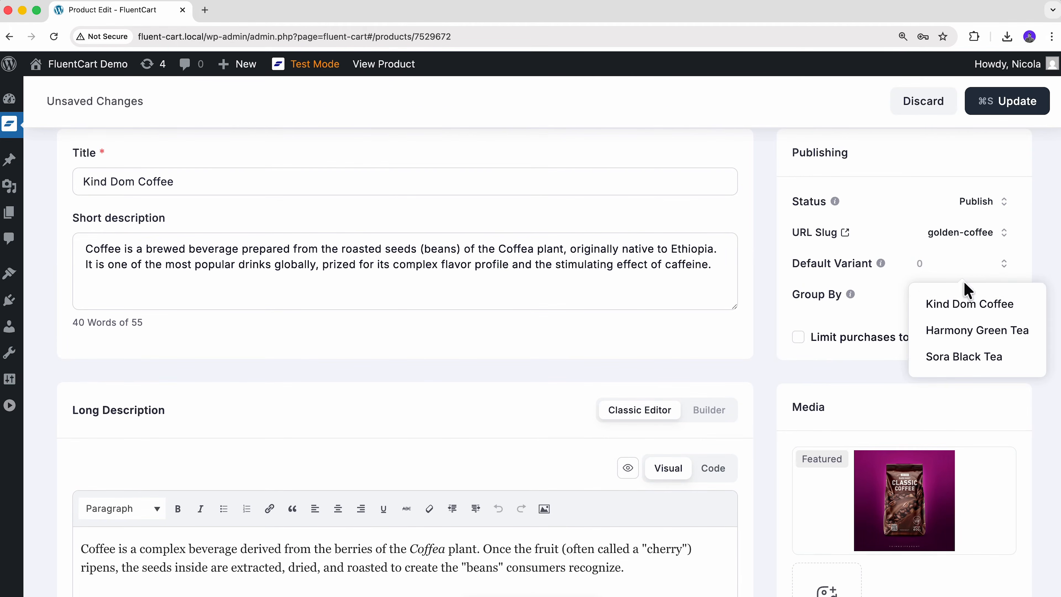
{"action": "left_click", "coordinate": [971, 304]}
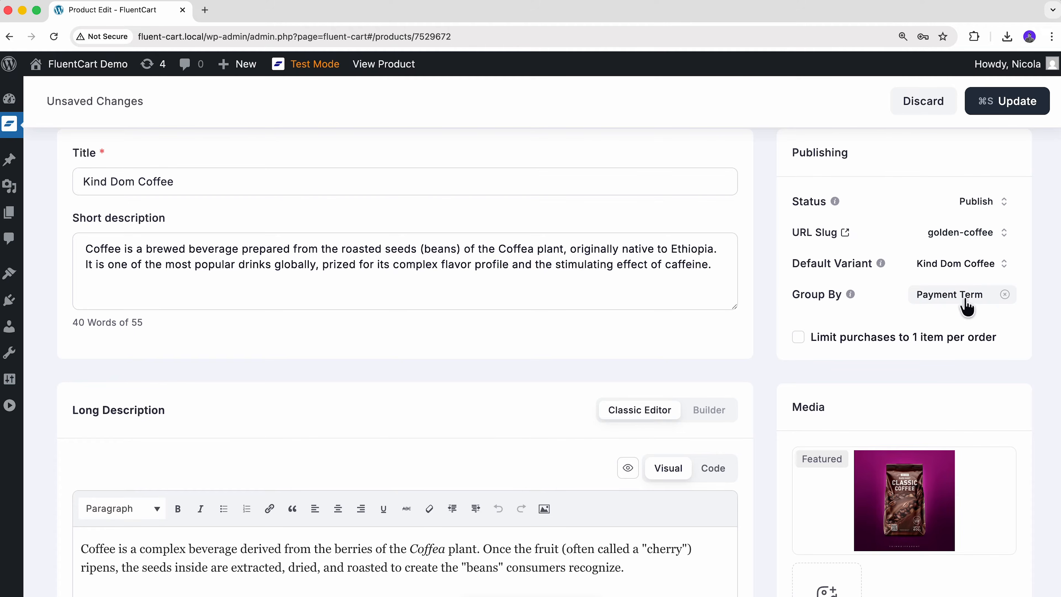
{"action": "left_click", "coordinate": [1000, 103]}
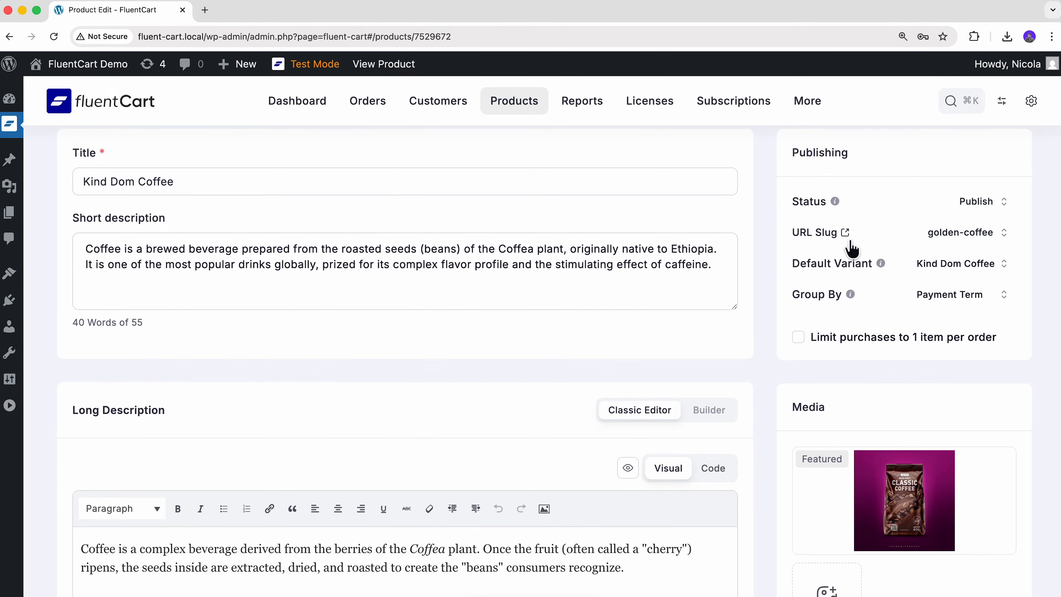
View the published product page and check the Harmony Green Tea, Sora Black Tea and Kind Dom Coffee variations
{"action": "left_click", "coordinate": [845, 232]}
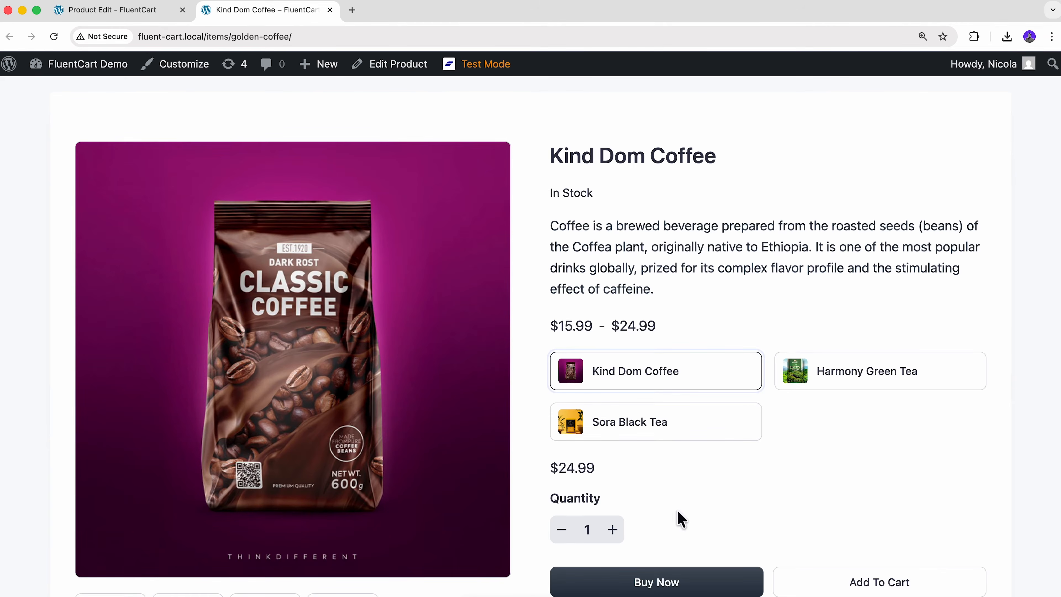
{"action": "scroll", "coordinate": [679, 508], "scroll_direction": "down", "scroll_amount": 5}
{"action": "scroll", "coordinate": [679, 509], "scroll_direction": "up", "scroll_amount": 3}
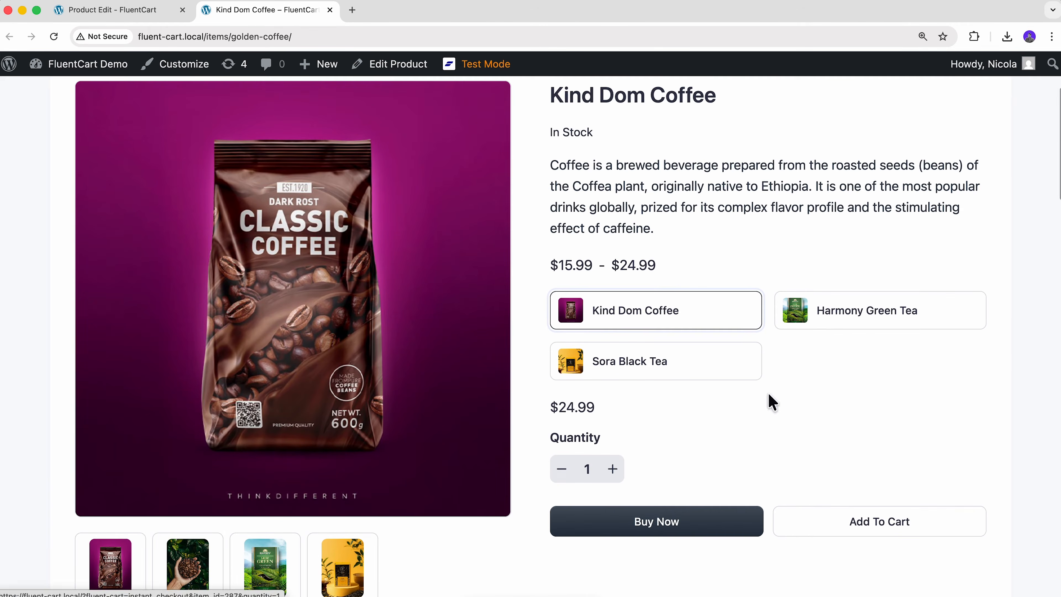
{"action": "left_click", "coordinate": [820, 327]}
{"action": "left_click", "coordinate": [719, 367]}
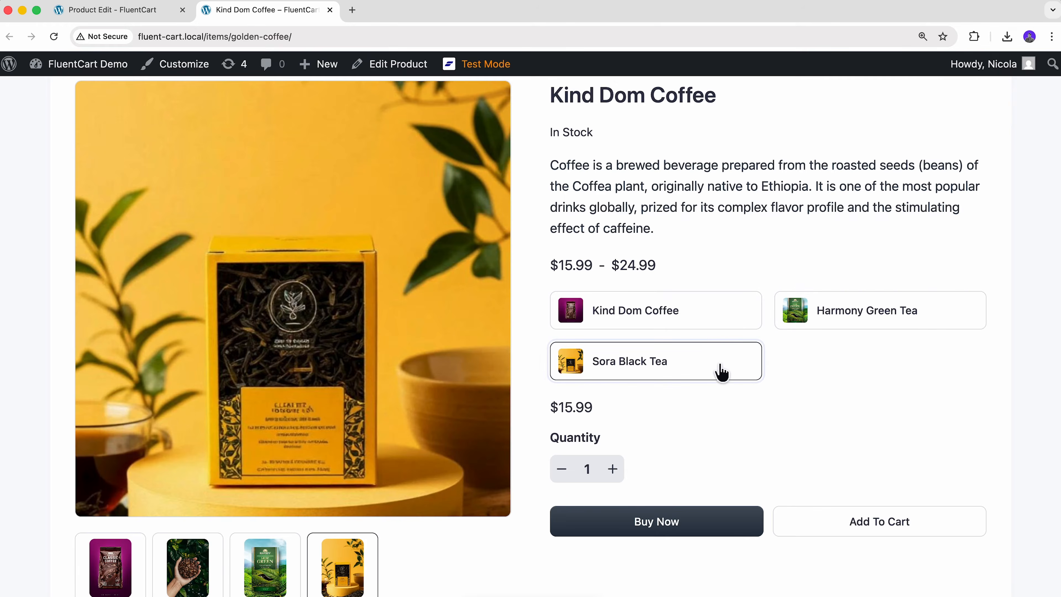
{"action": "left_click", "coordinate": [694, 331]}
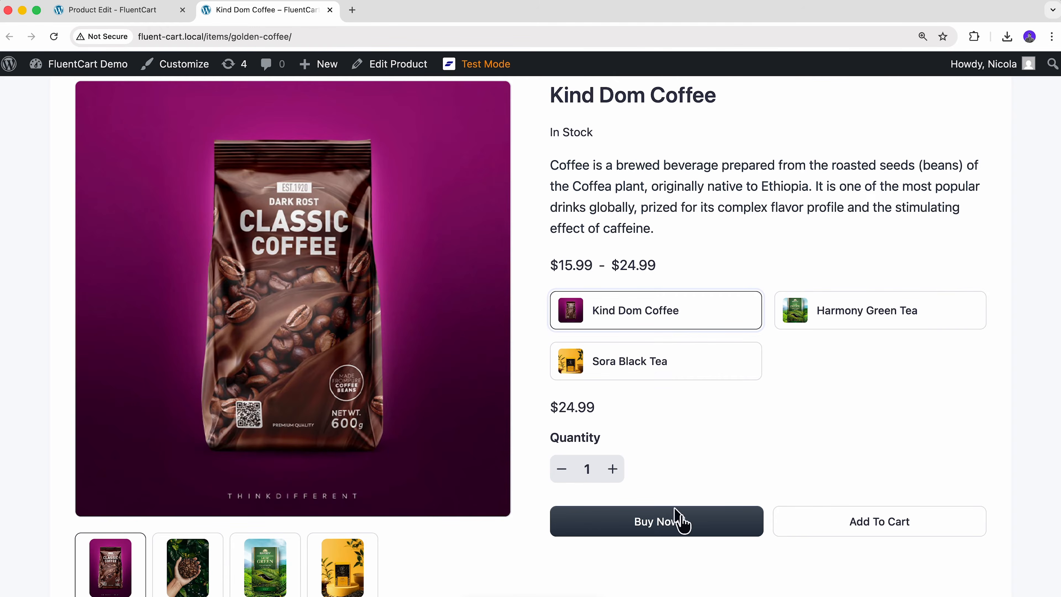
Start an immediate purchase of Kind Dom Coffee and accept the terms and conditions at checkout
{"action": "left_click", "coordinate": [678, 526]}
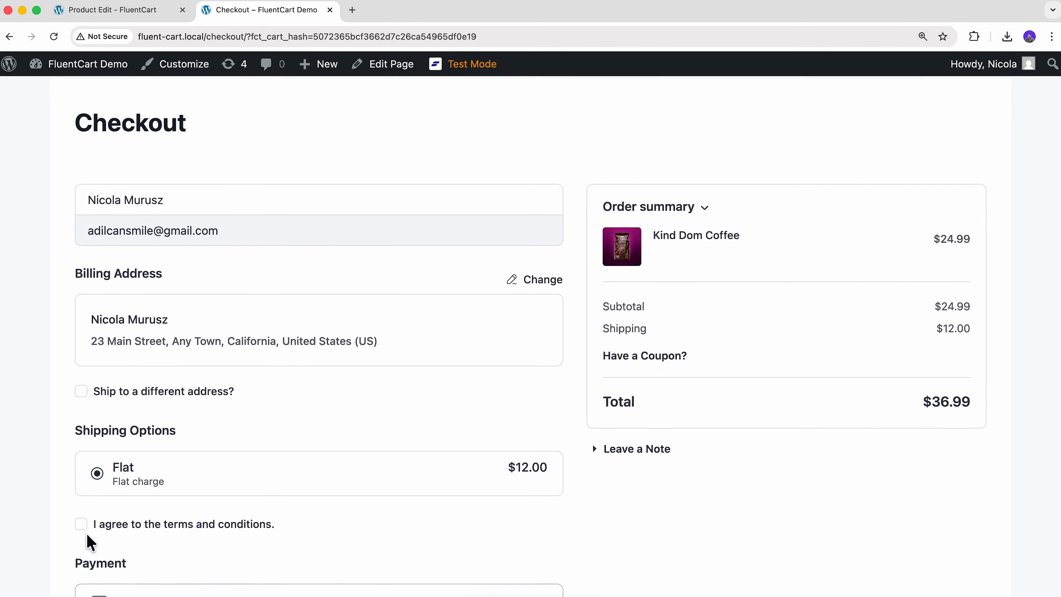
{"action": "left_click", "coordinate": [82, 526]}
{"action": "scroll", "coordinate": [83, 533], "scroll_direction": "down", "scroll_amount": 10}
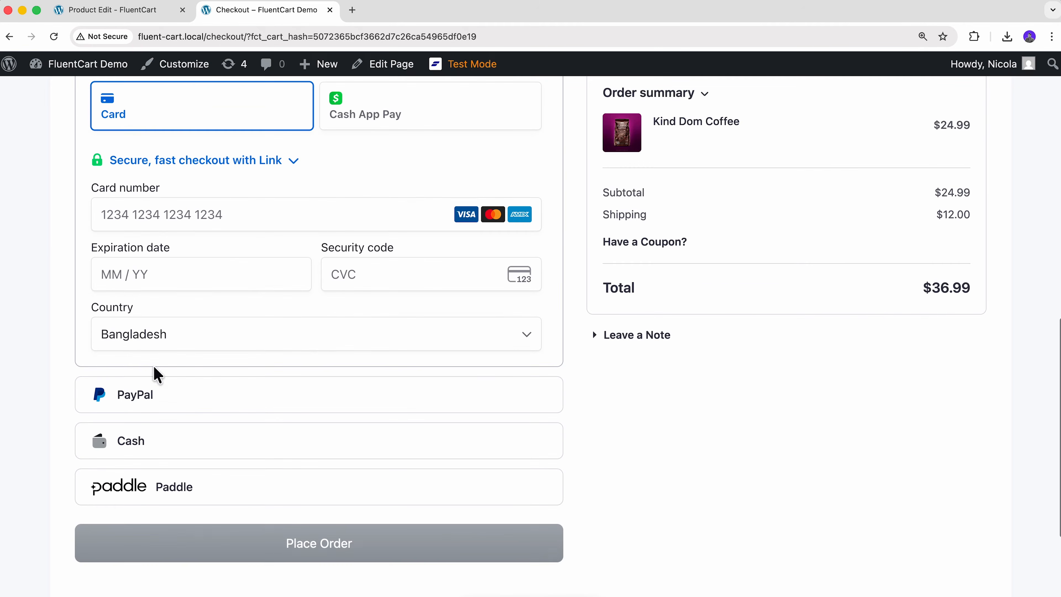
Fill in the card number, expiration date and security code, leave the optional contact details empty, and place the order
{"action": "left_click", "coordinate": [165, 229]}
{"action": "left_click", "coordinate": [175, 253]}
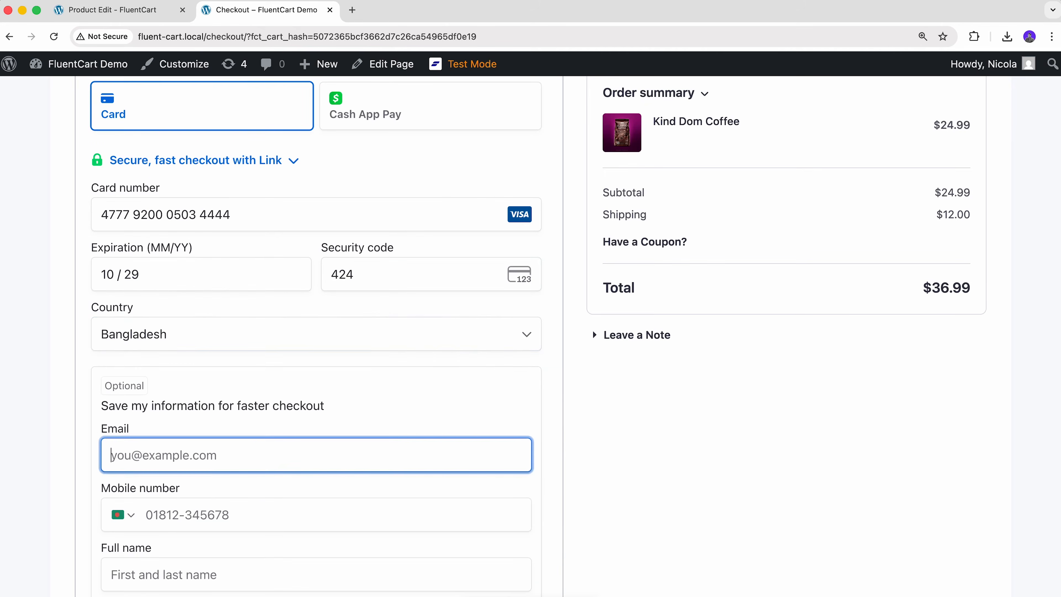
{"action": "scroll", "coordinate": [319, 318], "scroll_direction": "down", "scroll_amount": 8}
{"action": "scroll", "coordinate": [346, 332], "scroll_direction": "down", "scroll_amount": 2}
{"action": "left_click", "coordinate": [349, 433]}
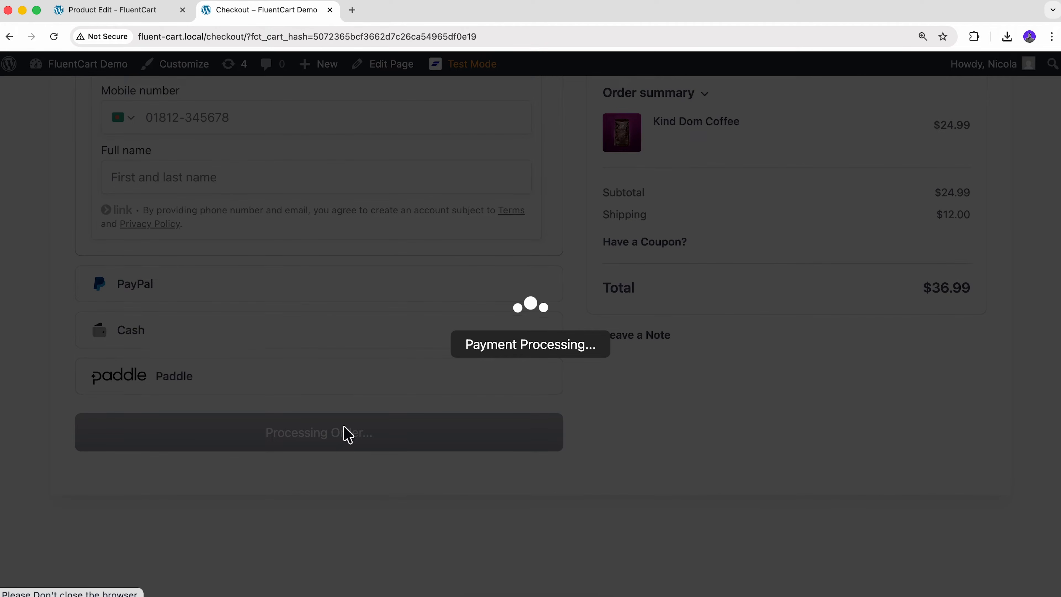
{"action": "scroll", "coordinate": [401, 399], "scroll_direction": "down", "scroll_amount": 1}
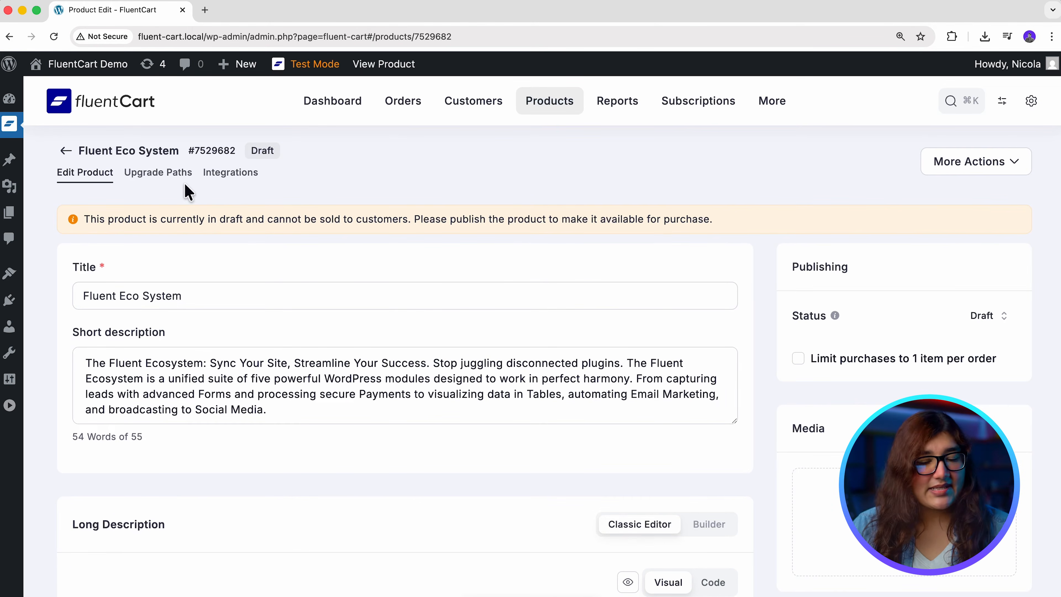
Enable Product Licensing in the store's feature settings, save, and reopen the Fluent Eco System product for editing
{"action": "left_click", "coordinate": [1031, 101]}
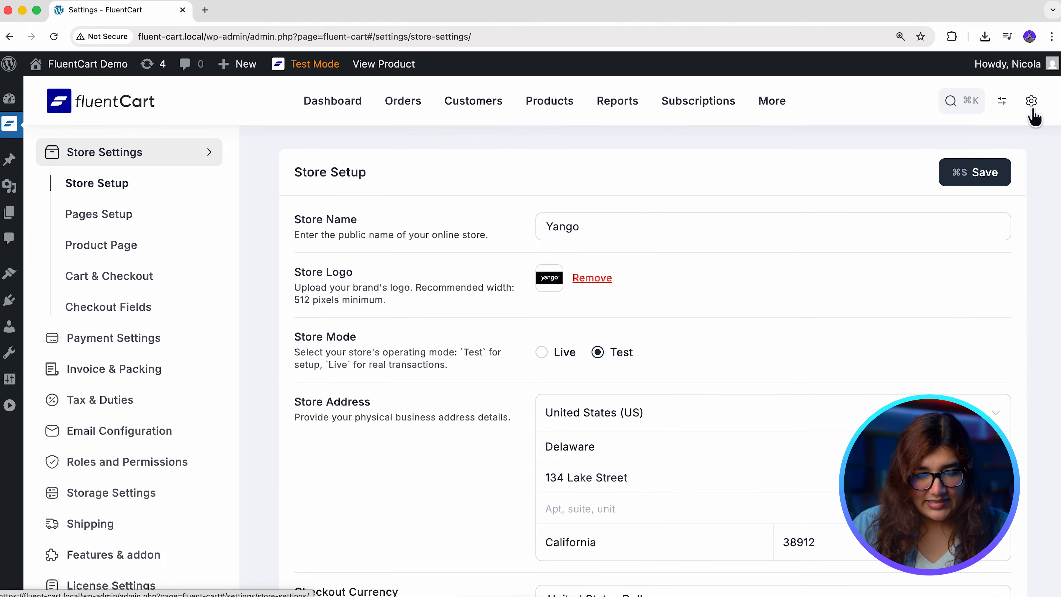
{"action": "left_click", "coordinate": [159, 545]}
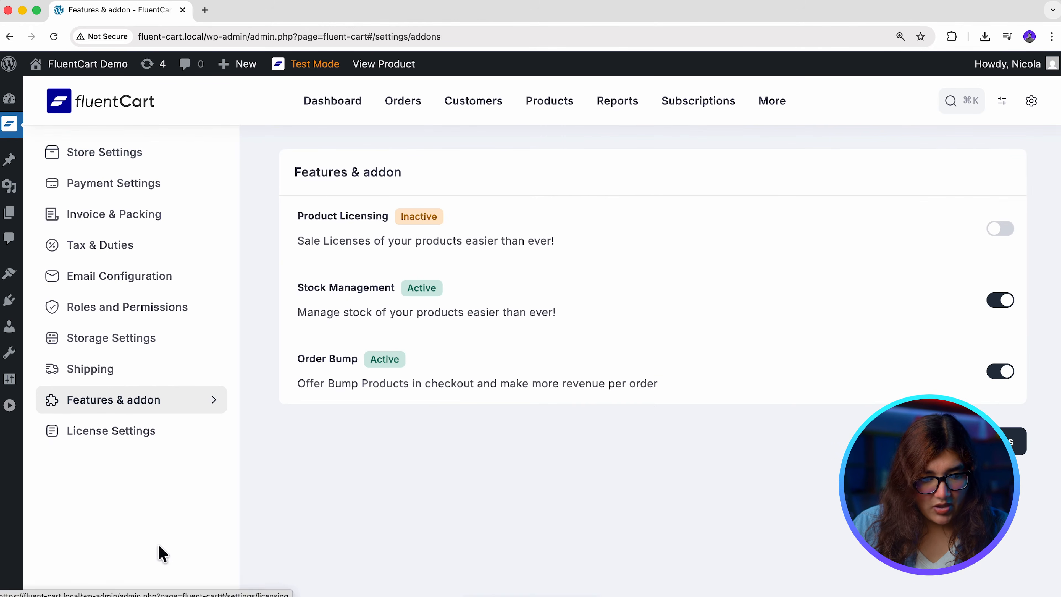
{"action": "left_click", "coordinate": [999, 234]}
{"action": "left_click", "coordinate": [961, 441]}
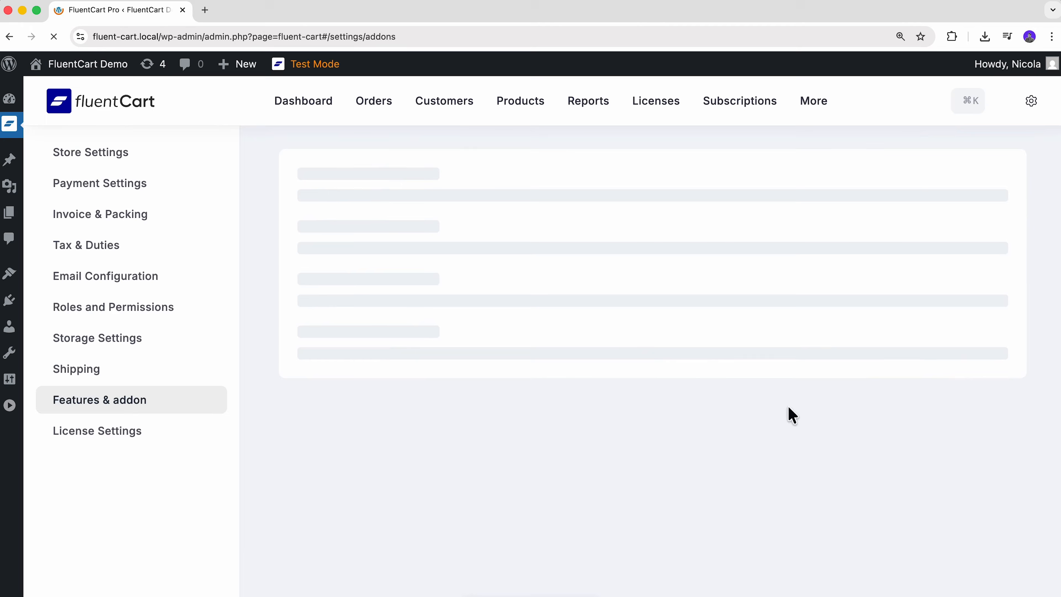
{"action": "left_click", "coordinate": [491, 112]}
{"action": "left_click", "coordinate": [198, 294]}
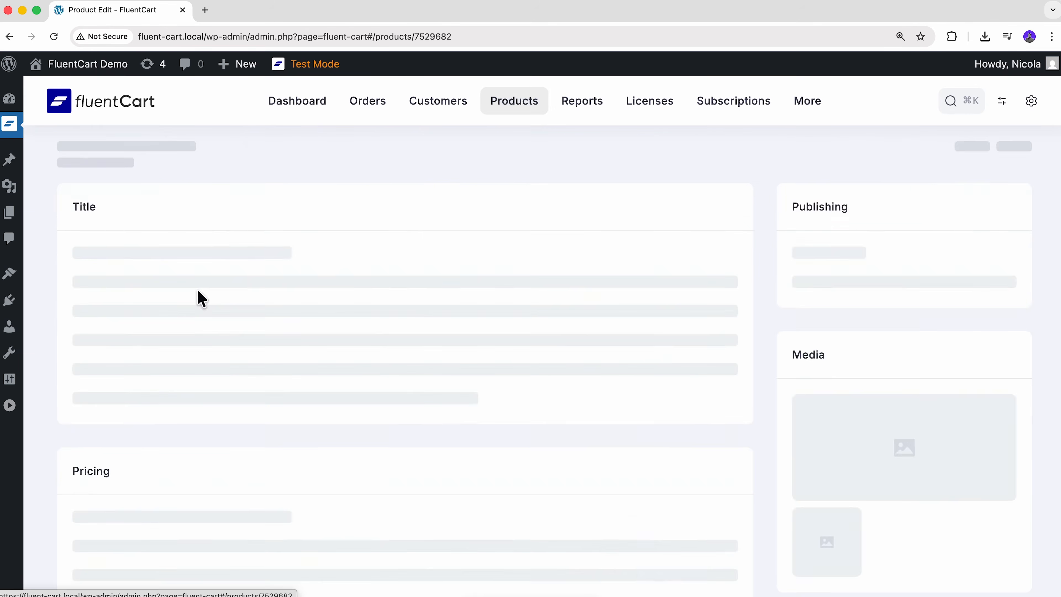
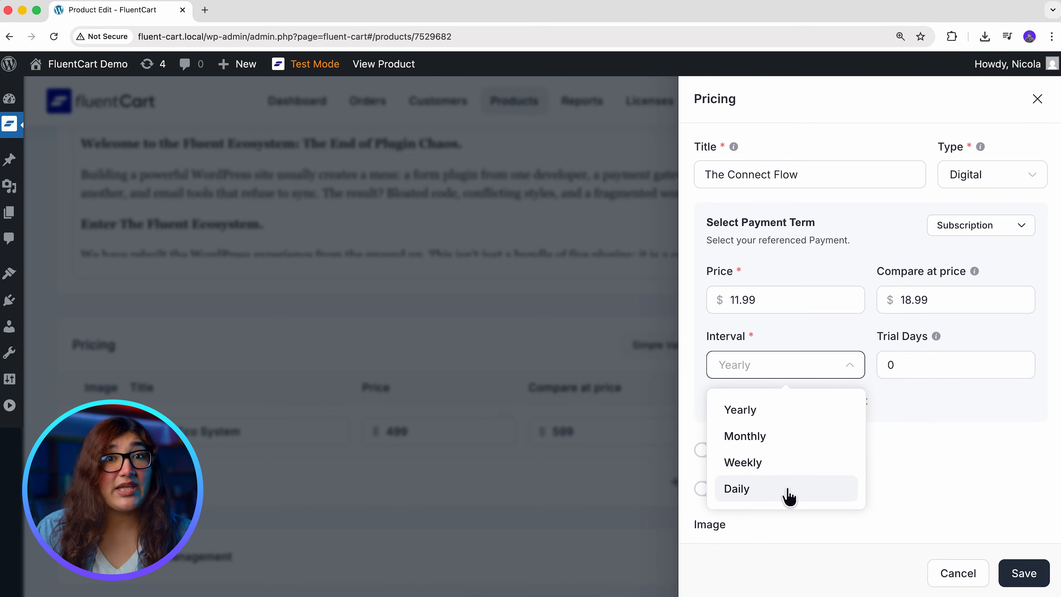
Set The Connect Flow subscription's interval to Monthly and its trial period to 7 days
{"action": "left_click", "coordinate": [769, 444]}
{"action": "left_click", "coordinate": [901, 370]}
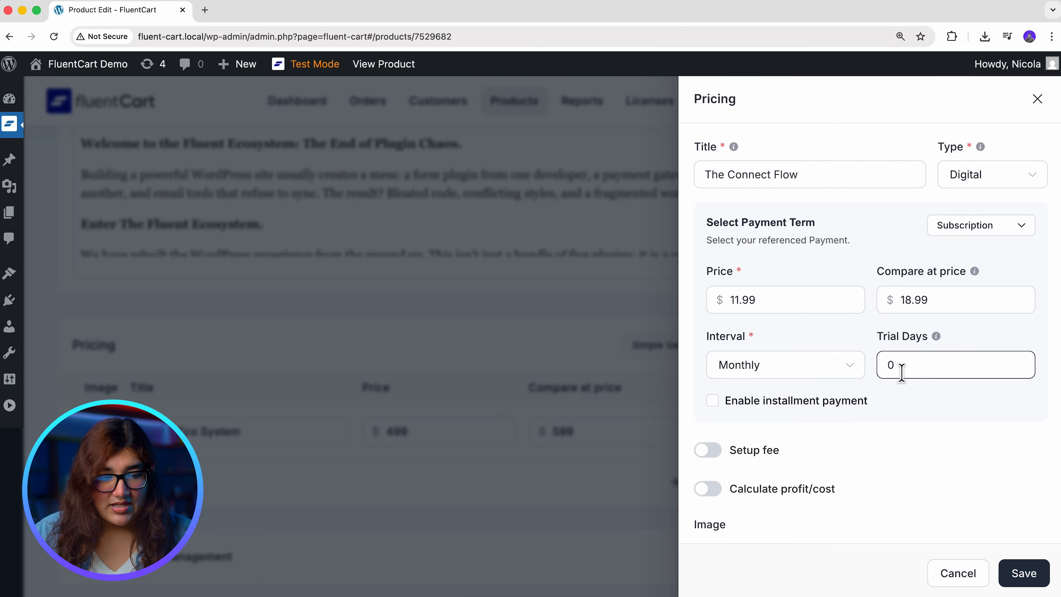
{"action": "key", "text": "BackSpace"}
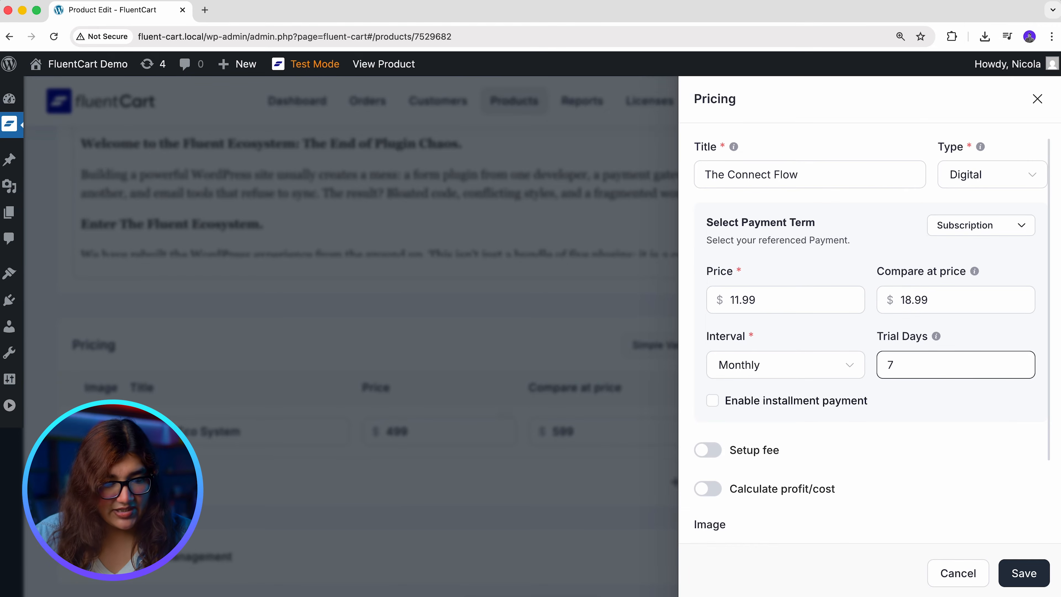
{"action": "left_click", "coordinate": [917, 413]}
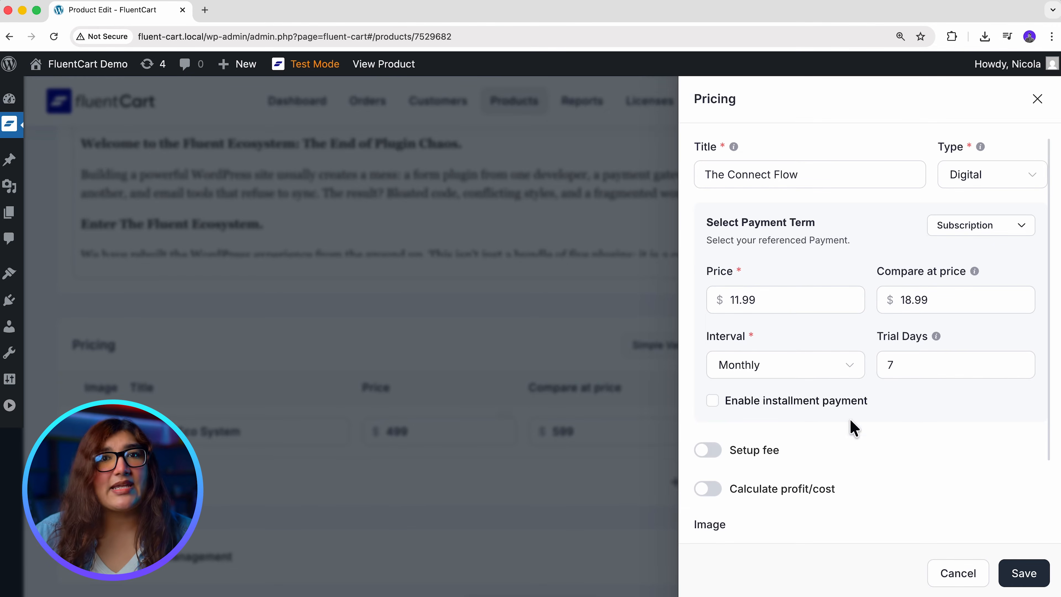
Try out the installment payment and setup fee options for The Connect Flow, leaving both turned off
{"action": "left_click", "coordinate": [726, 404]}
{"action": "scroll", "coordinate": [727, 412], "scroll_direction": "down", "scroll_amount": 3}
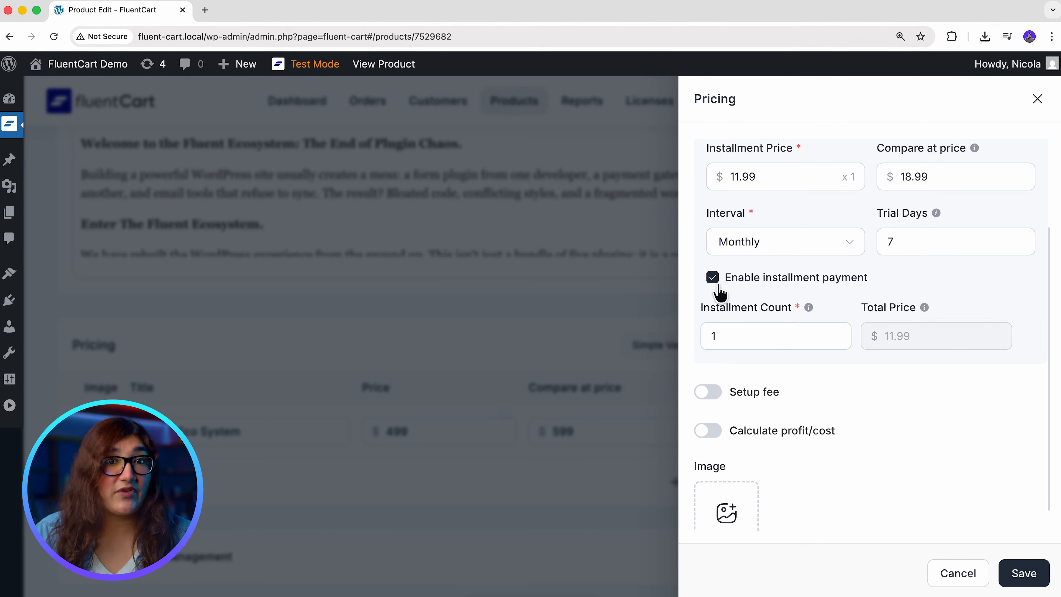
{"action": "left_click", "coordinate": [713, 279]}
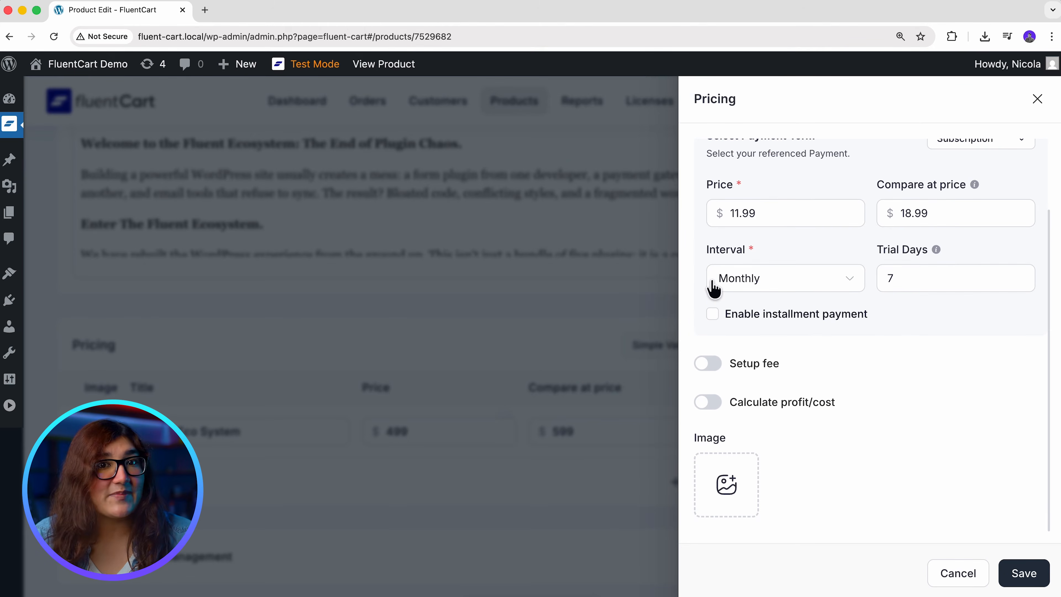
{"action": "left_click", "coordinate": [717, 374]}
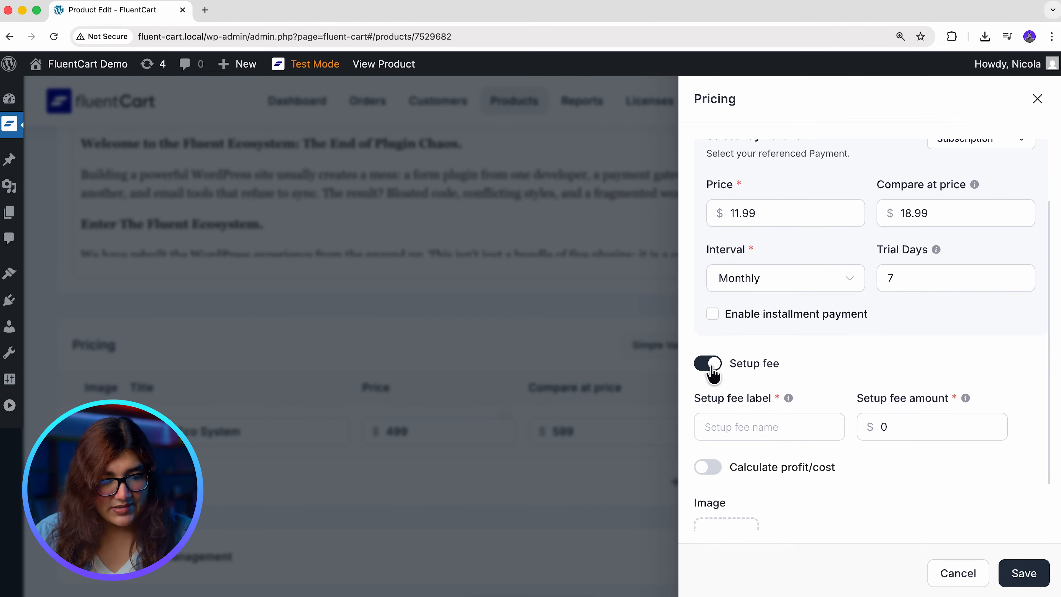
{"action": "left_click", "coordinate": [713, 374]}
Add the image 1.png from the media library to The Connect Flow and save its pricing
{"action": "left_click", "coordinate": [727, 486]}
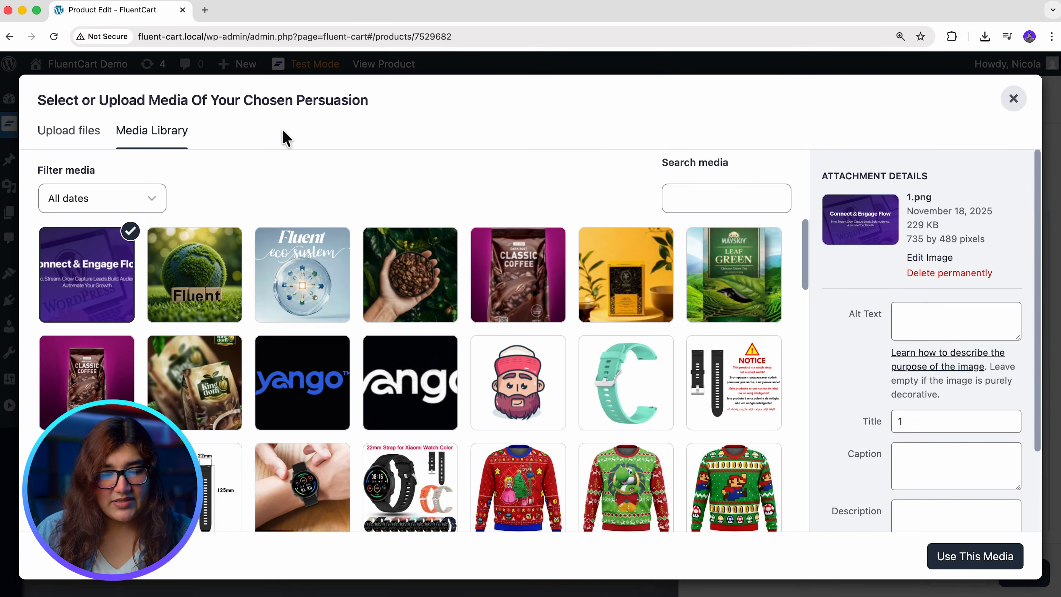
{"action": "left_click", "coordinate": [964, 564]}
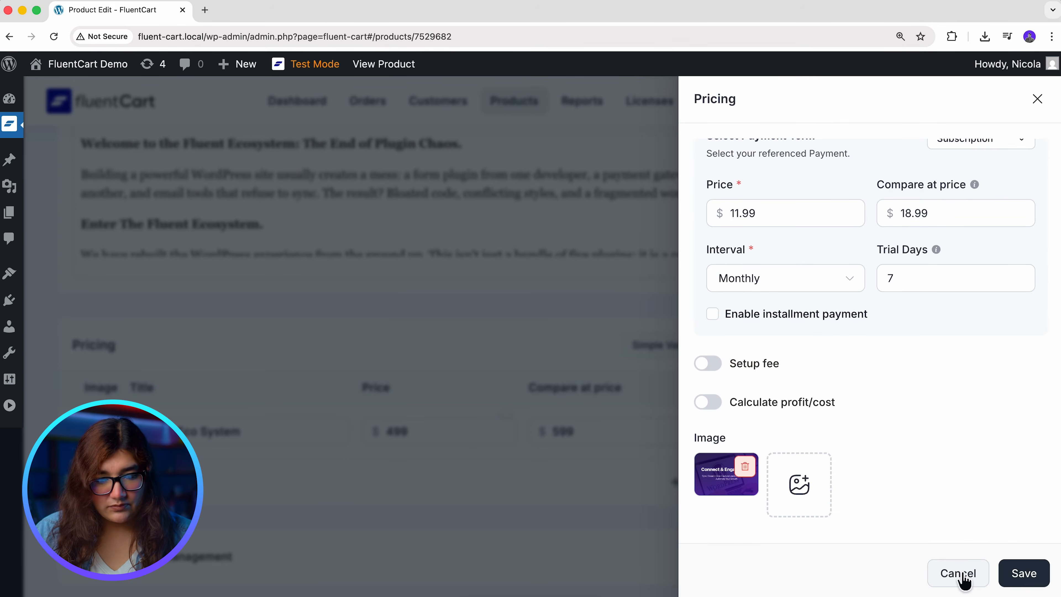
{"action": "left_click", "coordinate": [1023, 572]}
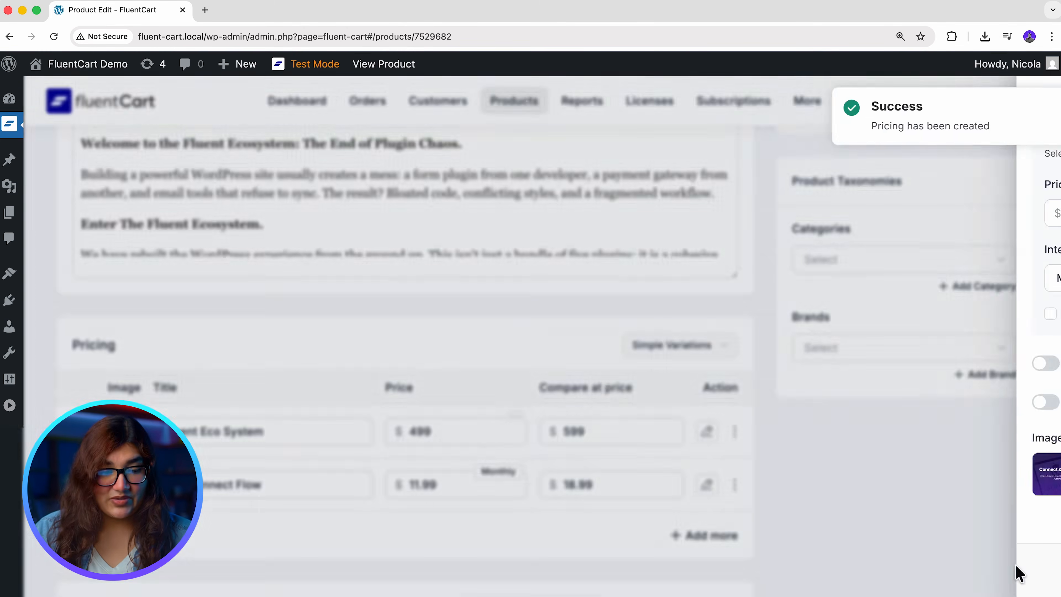
Add another pricing variation titled The Transaction Stream and set its payment term to Subscription
{"action": "scroll", "coordinate": [1006, 568], "scroll_direction": "down", "scroll_amount": 4}
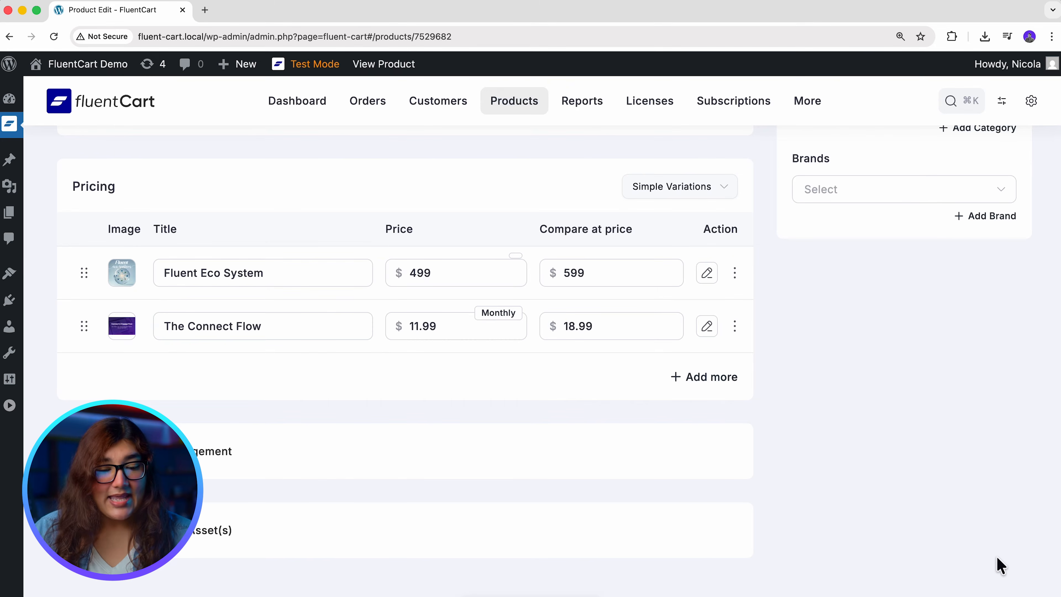
{"action": "left_click", "coordinate": [715, 381]}
{"action": "left_click", "coordinate": [739, 179]}
{"action": "type", "text": "The Transaction Stream"}
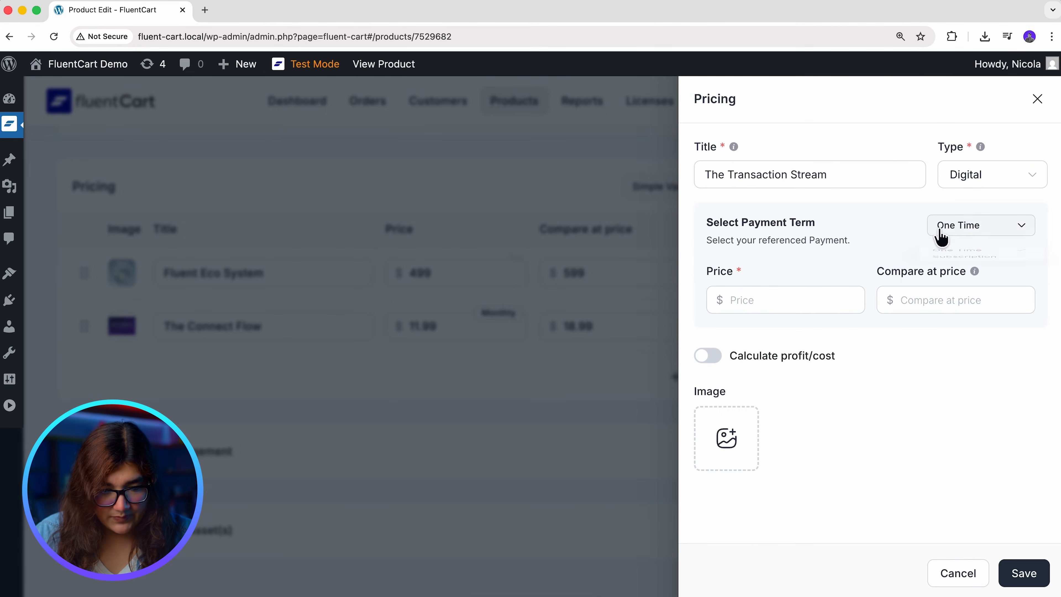
{"action": "left_click", "coordinate": [940, 232]}
{"action": "left_click", "coordinate": [957, 295]}
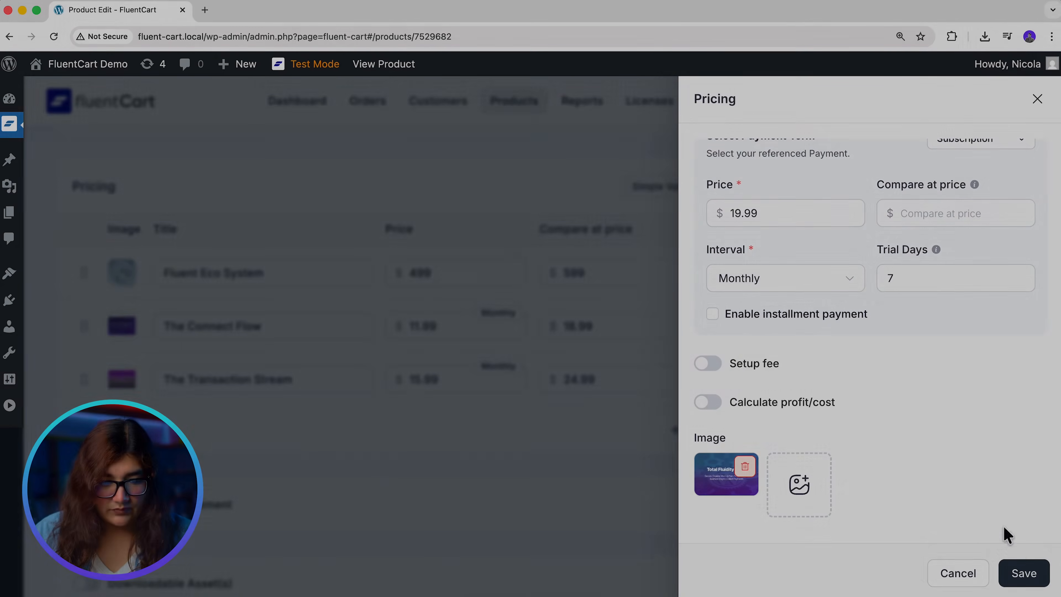
Save the monthly subscription pricing of The Total Fluidity Suite
{"action": "left_click", "coordinate": [1022, 573]}
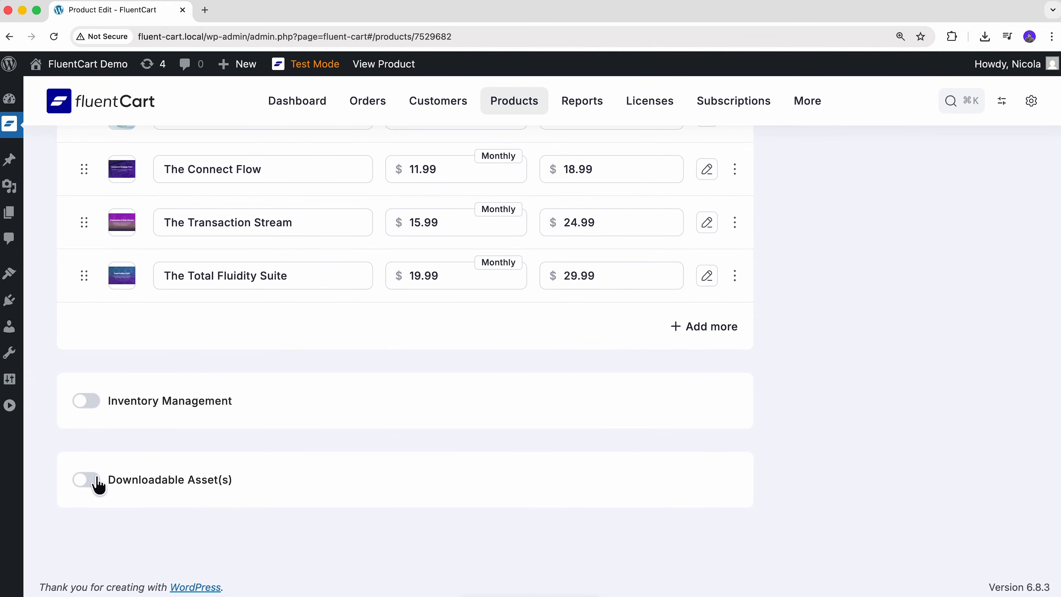
Enable downloadable assets for the product and upload The Connect Flow.png.zip to local storage as a new asset's file
{"action": "left_click", "coordinate": [96, 481]}
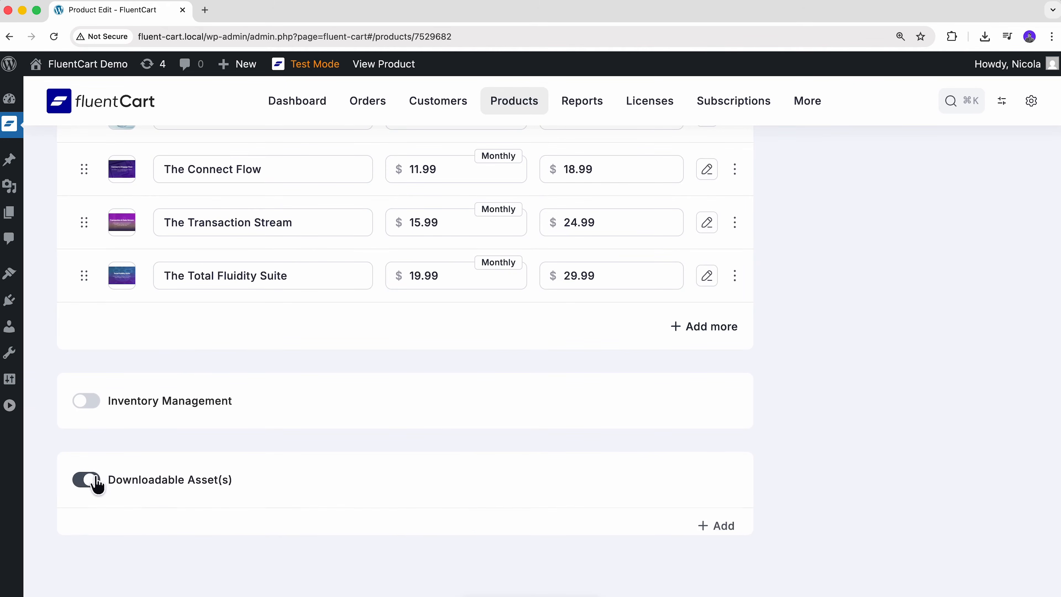
{"action": "left_click", "coordinate": [707, 527]}
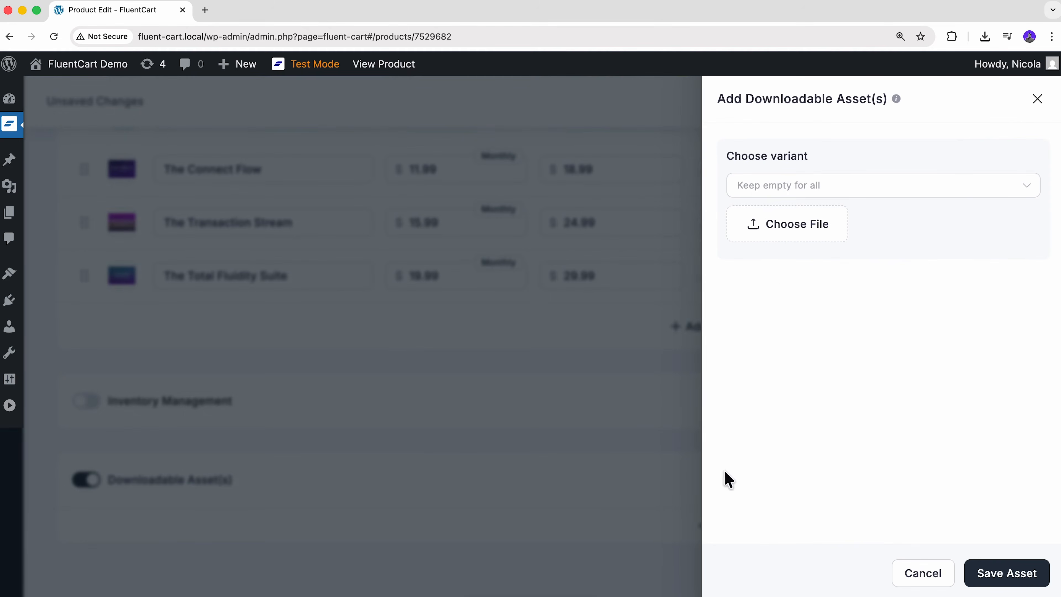
{"action": "left_click", "coordinate": [784, 226]}
{"action": "left_click", "coordinate": [488, 195]}
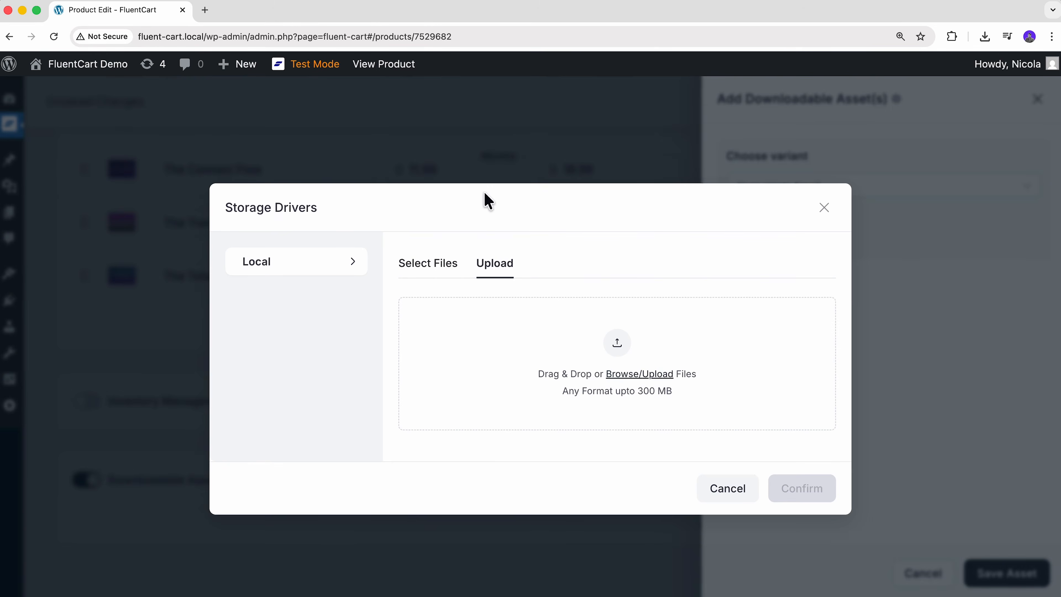
{"action": "left_click", "coordinate": [639, 373]}
{"action": "double_click", "coordinate": [497, 143]}
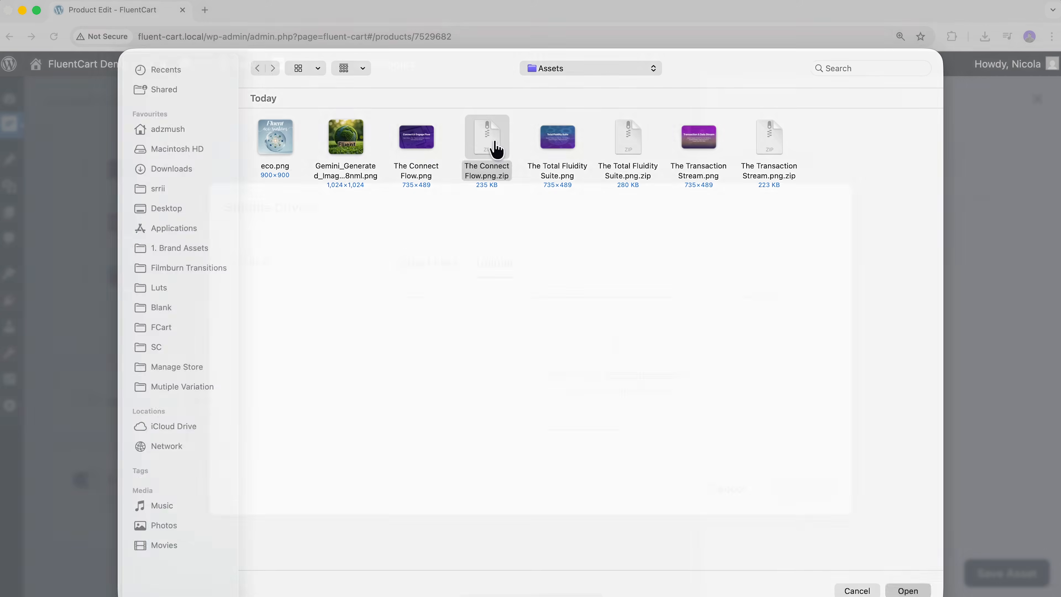
{"action": "left_click", "coordinate": [762, 375]}
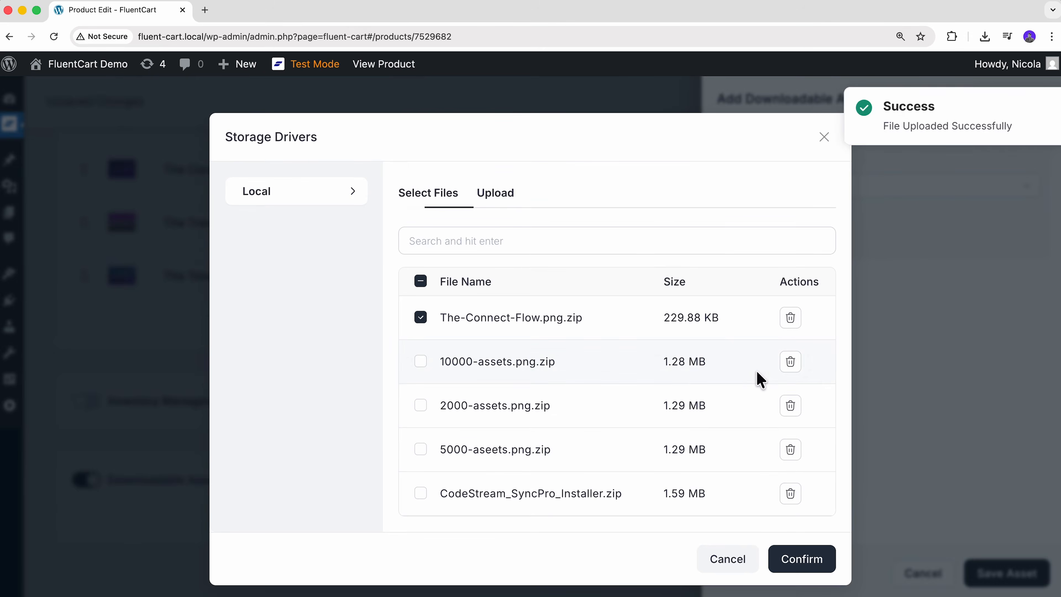
{"action": "left_click", "coordinate": [799, 560]}
Assign the uploaded zip asset to The Connect Flow variant, save it, and update the product
{"action": "left_click", "coordinate": [794, 193]}
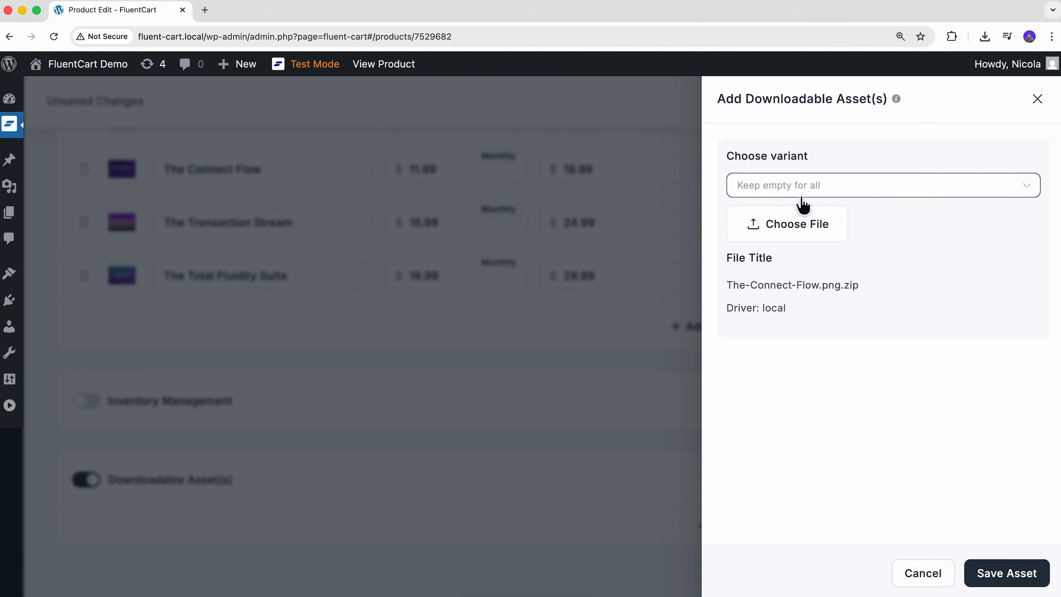
{"action": "left_click", "coordinate": [804, 257]}
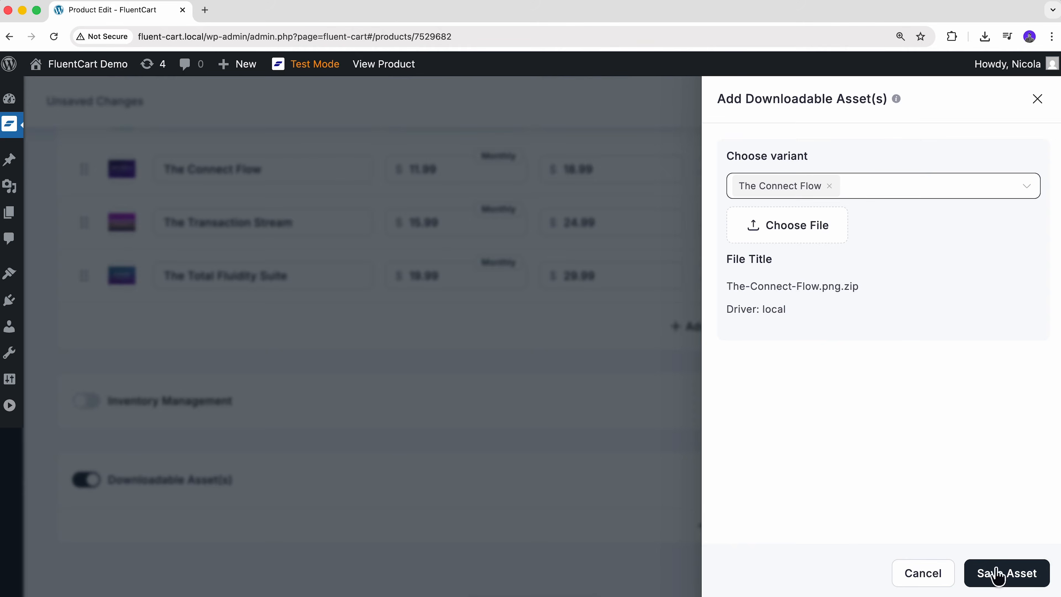
{"action": "left_click", "coordinate": [992, 575]}
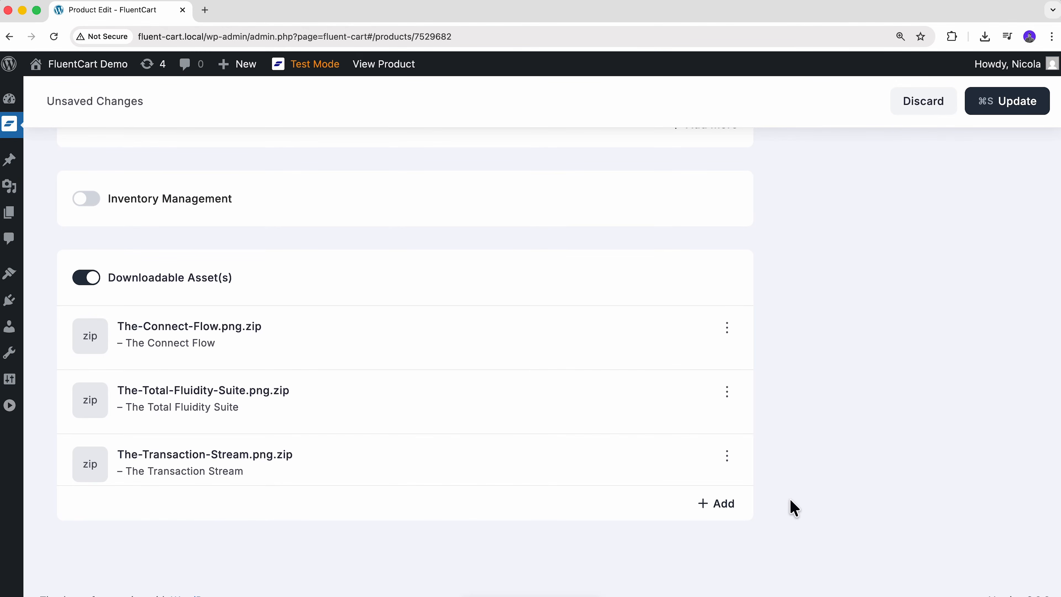
{"action": "left_click", "coordinate": [996, 109]}
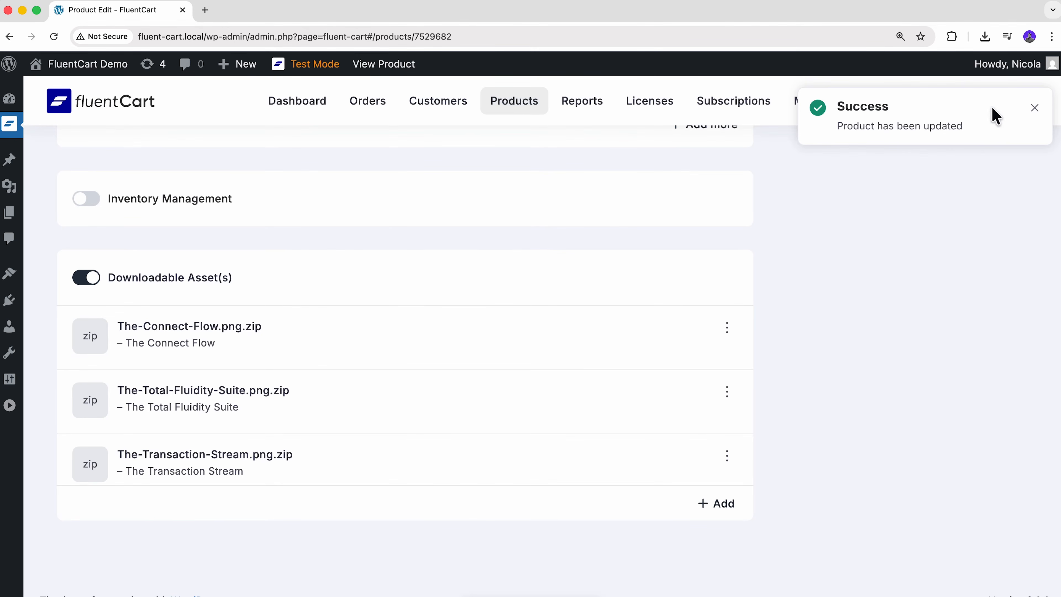
Enable licensing for the Fluent Eco System product in its license settings
{"action": "scroll", "coordinate": [890, 261], "scroll_direction": "up", "scroll_amount": 20}
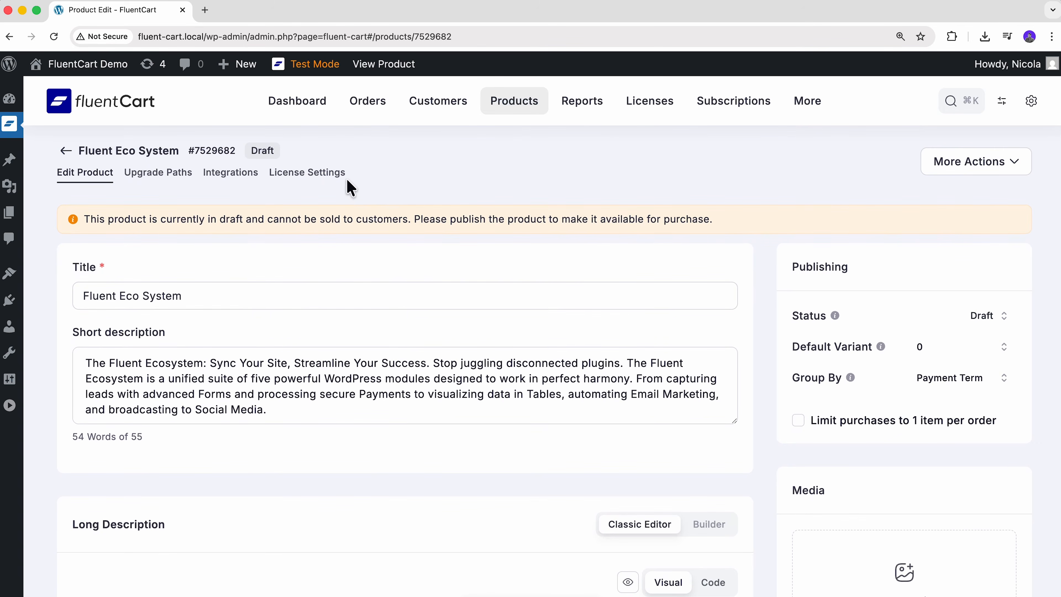
{"action": "left_click", "coordinate": [349, 187]}
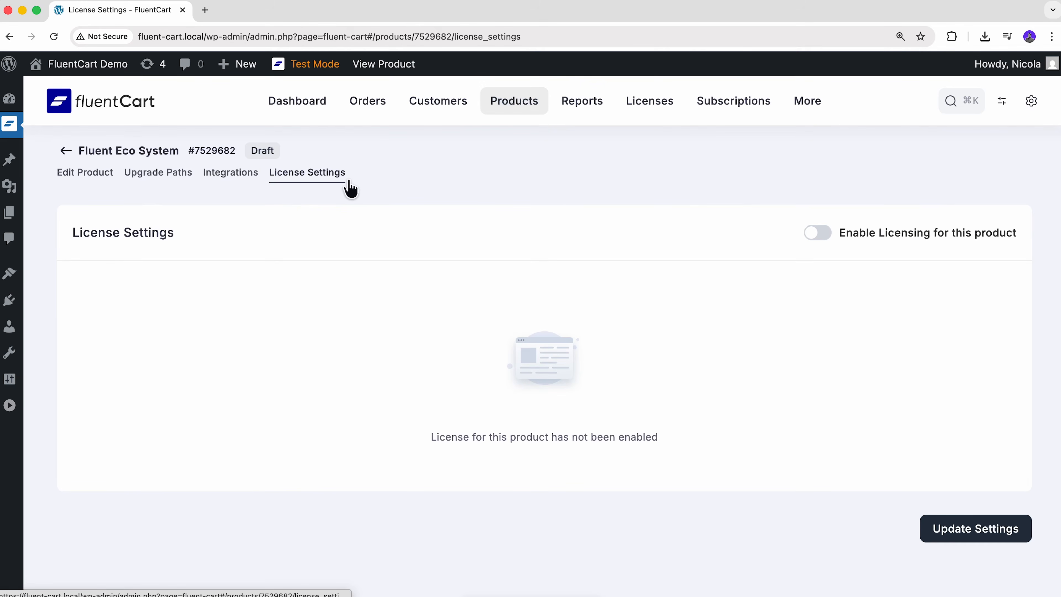
{"action": "left_click", "coordinate": [816, 235]}
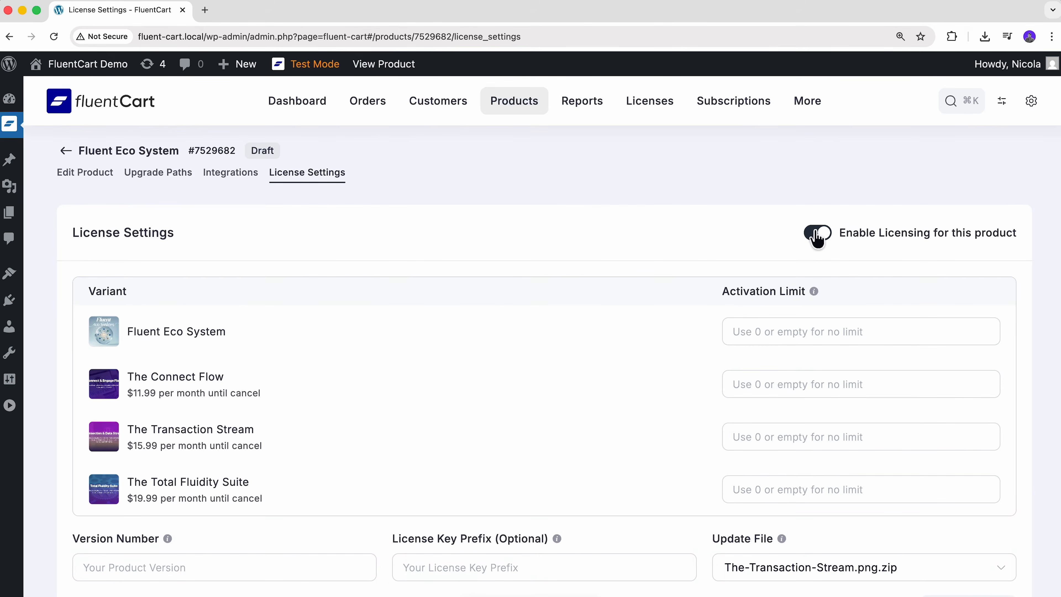
Set the license activation limit to 1 for Fluent Eco System, The Connect Flow, The Transaction Stream and The Total Fluidity Suite
{"action": "scroll", "coordinate": [817, 238], "scroll_direction": "down", "scroll_amount": 5}
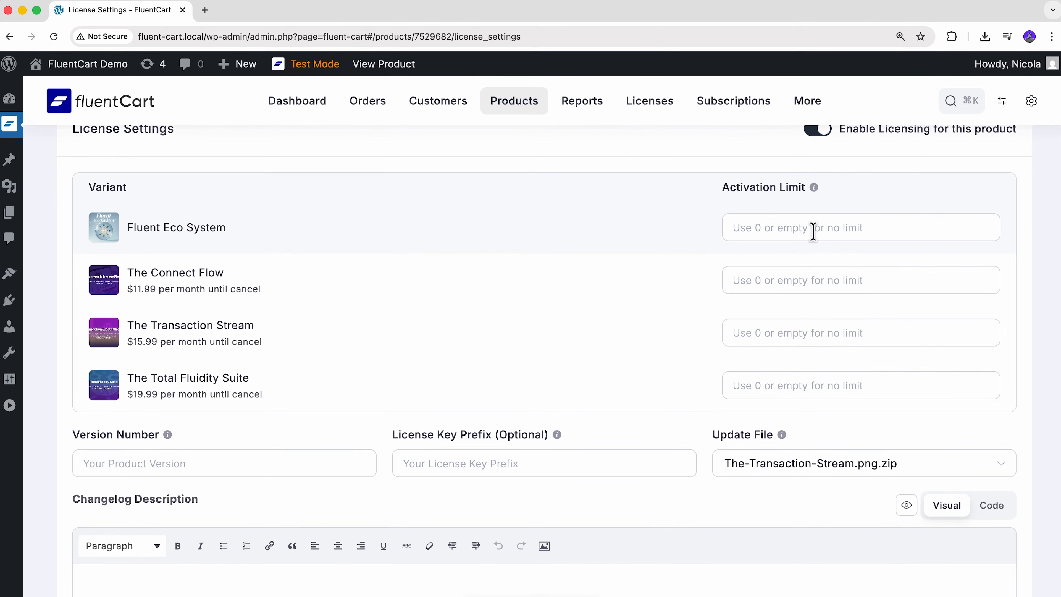
{"action": "left_click", "coordinate": [807, 226]}
{"action": "type", "text": "1"}
{"action": "left_click", "coordinate": [799, 282]}
{"action": "type", "text": "1"}
{"action": "left_click", "coordinate": [782, 333]}
{"action": "type", "text": "1"}
{"action": "left_click", "coordinate": [770, 390]}
{"action": "type", "text": "1"}
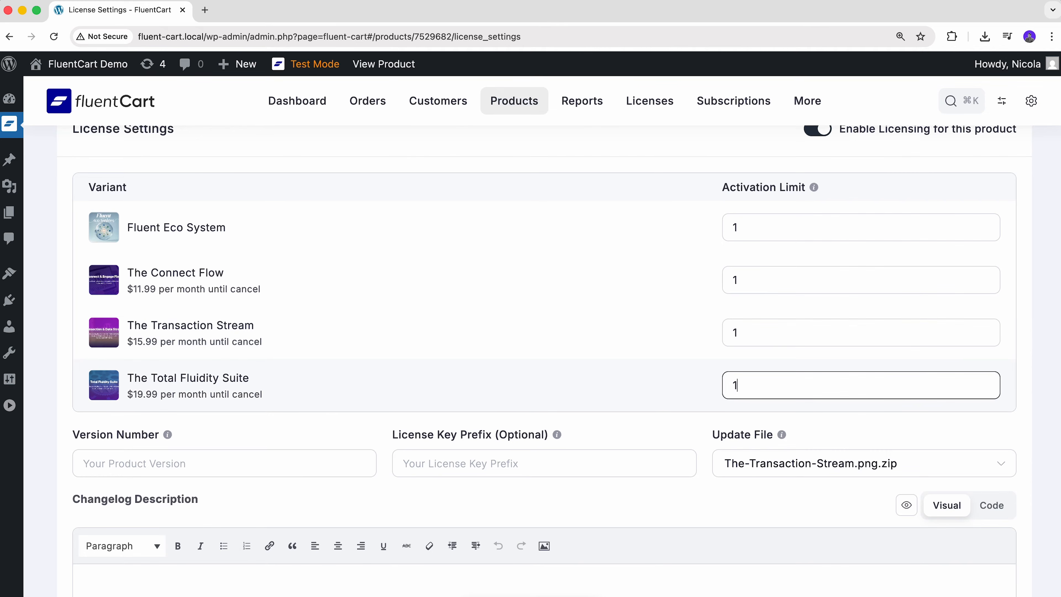
Set the version number to 1.0.0 and the license key prefix to F-Pro, keeping The-Transaction-Stream.png.zip as the update file
{"action": "scroll", "coordinate": [681, 401], "scroll_direction": "down", "scroll_amount": 5}
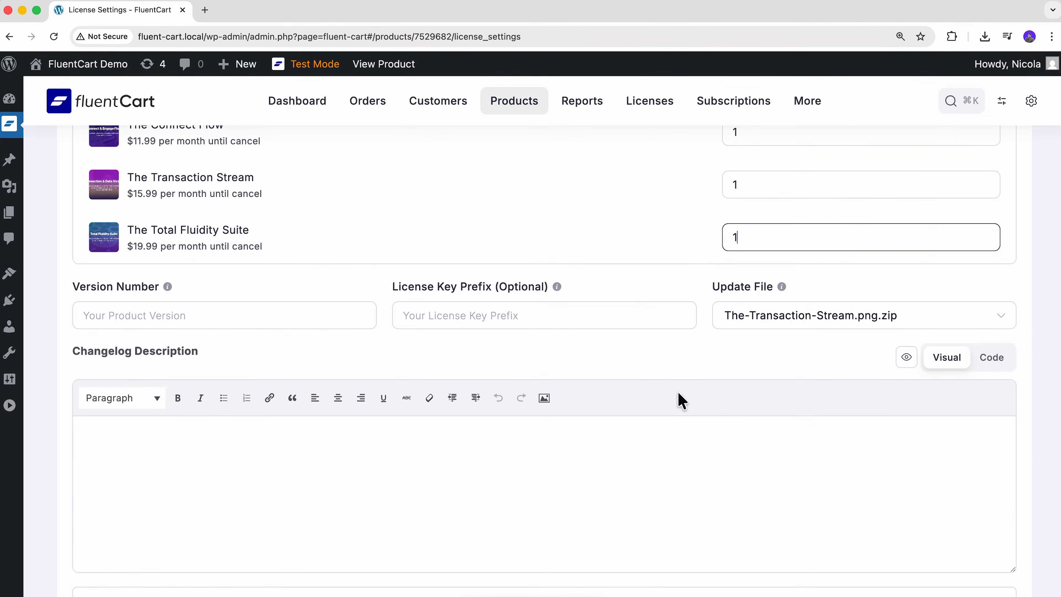
{"action": "left_click", "coordinate": [168, 316]}
{"action": "type", "text": "1.0.0"}
{"action": "left_click", "coordinate": [490, 309]}
{"action": "type", "text": "F-Pro"}
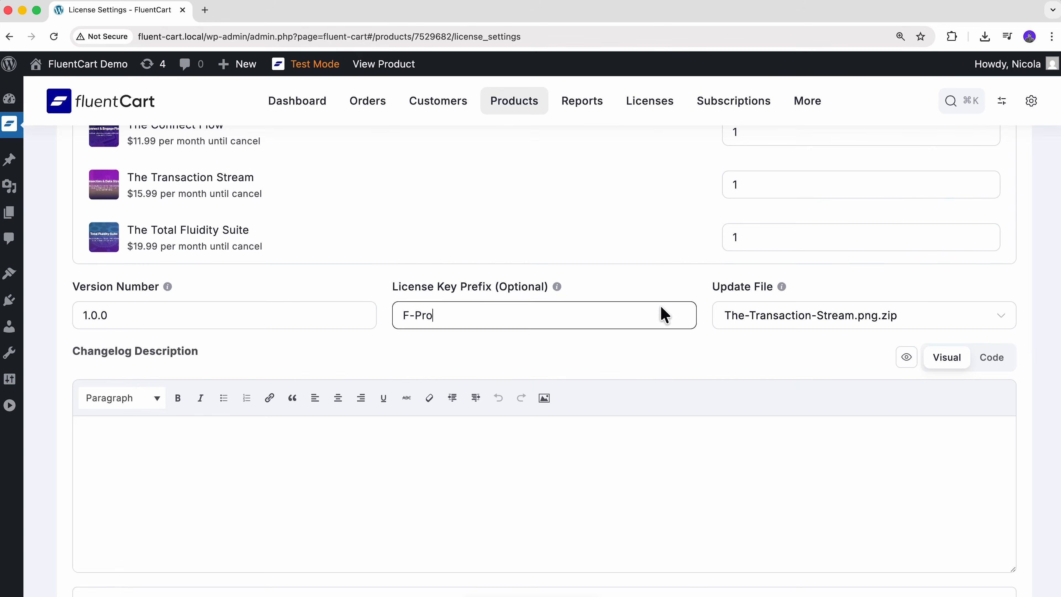
{"action": "left_click", "coordinate": [771, 321]}
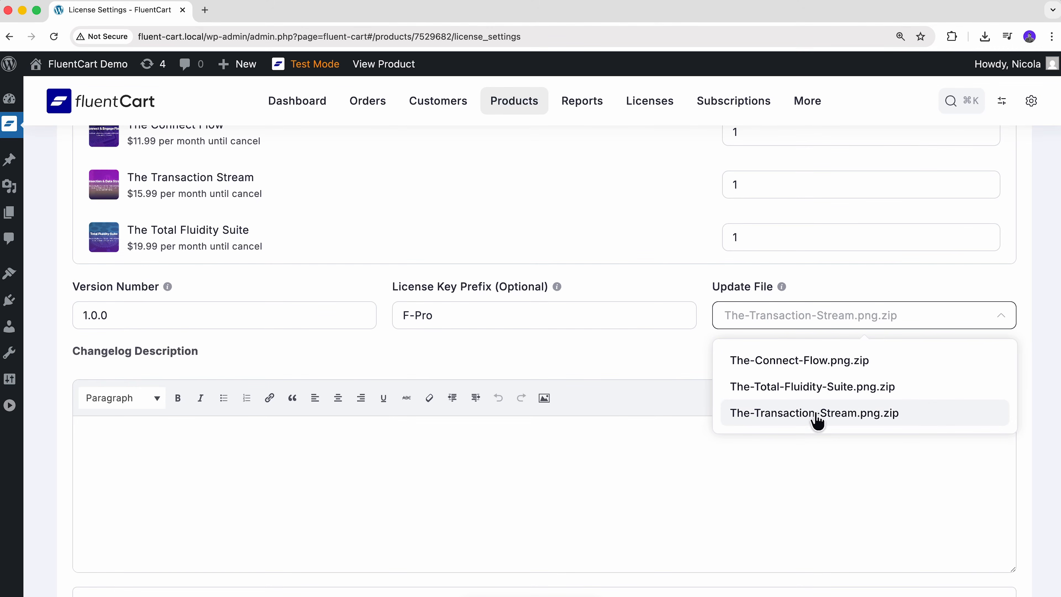
{"action": "left_click", "coordinate": [811, 333]}
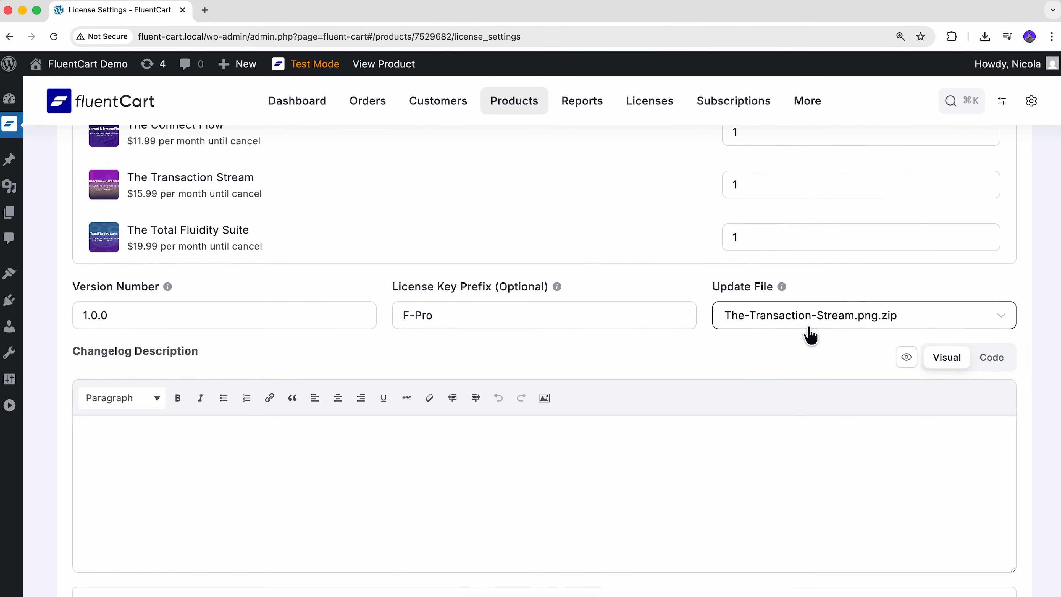
Paste the prepared release notes into the changelog description of the license settings
{"action": "scroll", "coordinate": [808, 332], "scroll_direction": "down", "scroll_amount": 4}
{"action": "left_click", "coordinate": [806, 328]}
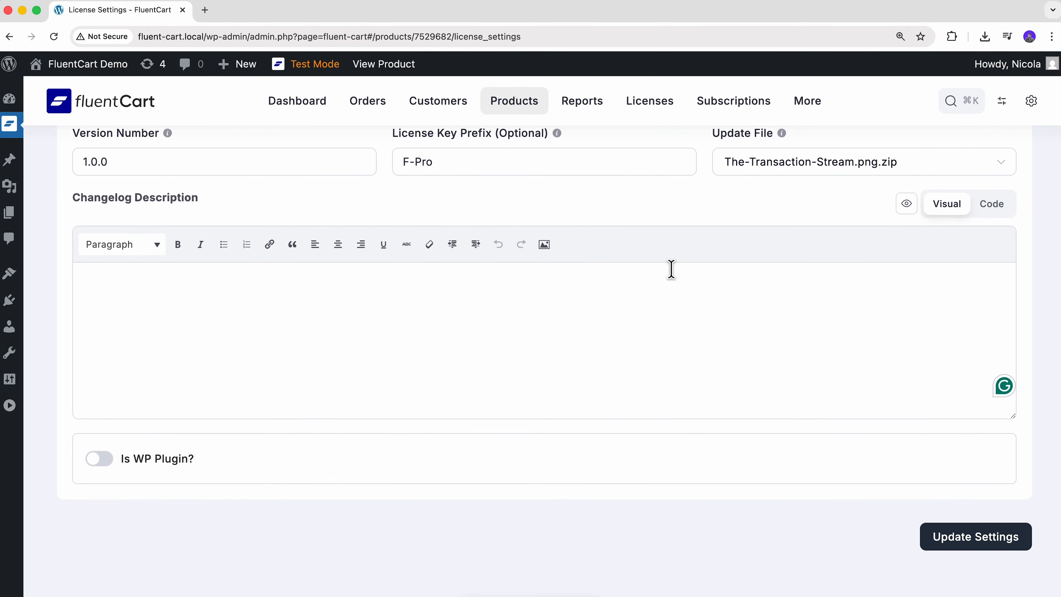
{"action": "key", "text": "super+v"}
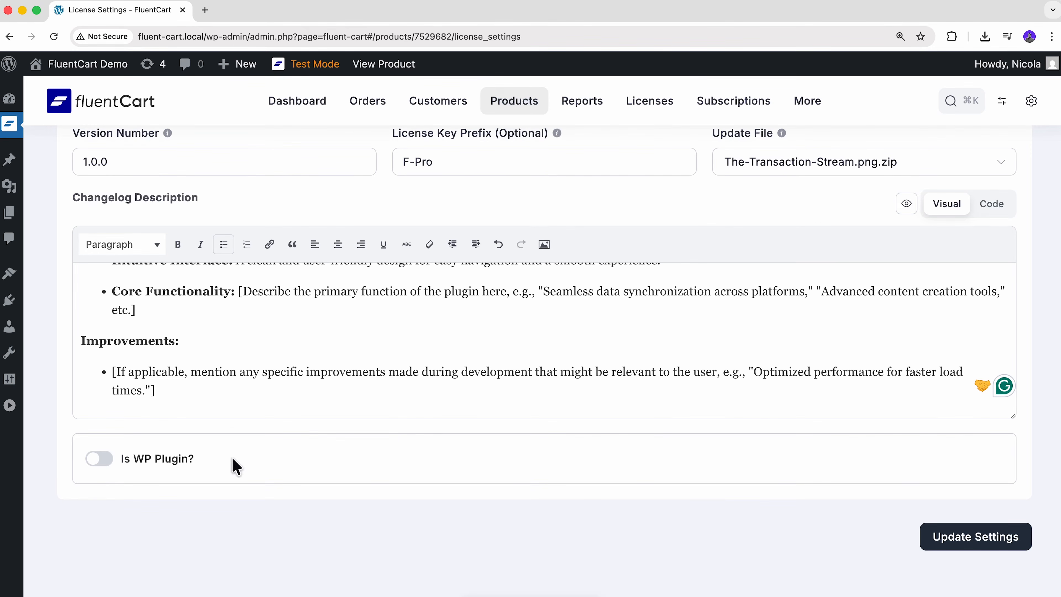
Try out the WP plugin option, leaving it turned off, and save the license settings
{"action": "left_click", "coordinate": [105, 470]}
{"action": "scroll", "coordinate": [106, 475], "scroll_direction": "down", "scroll_amount": 5}
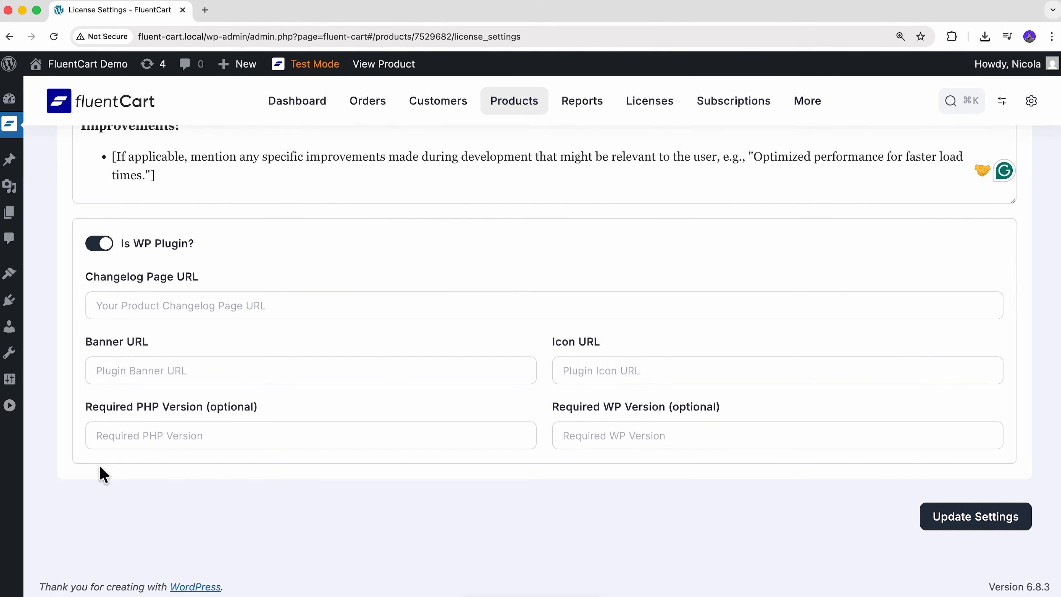
{"action": "left_click", "coordinate": [101, 249]}
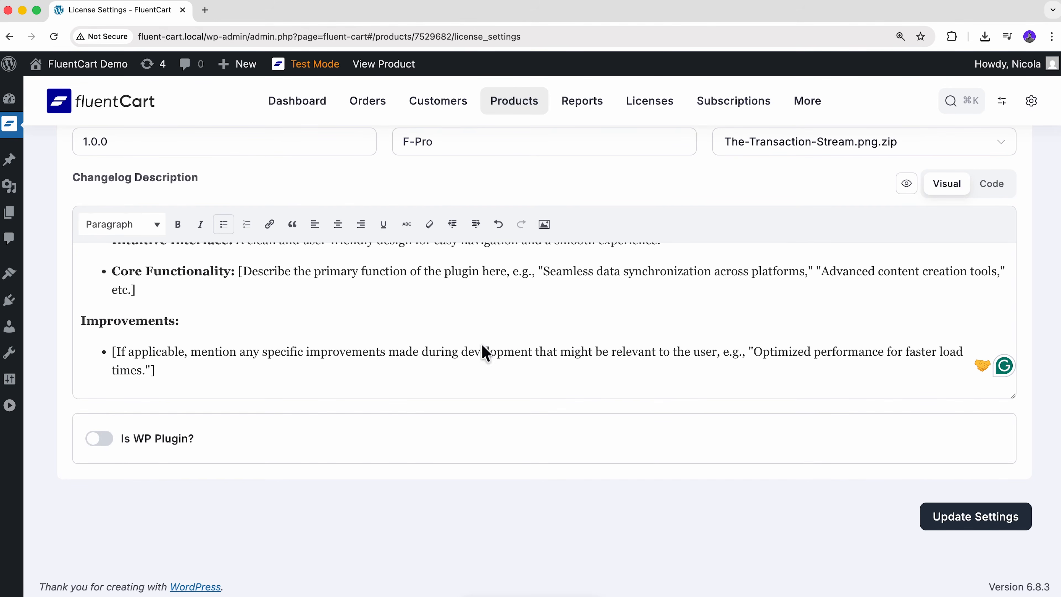
{"action": "left_click", "coordinate": [970, 517]}
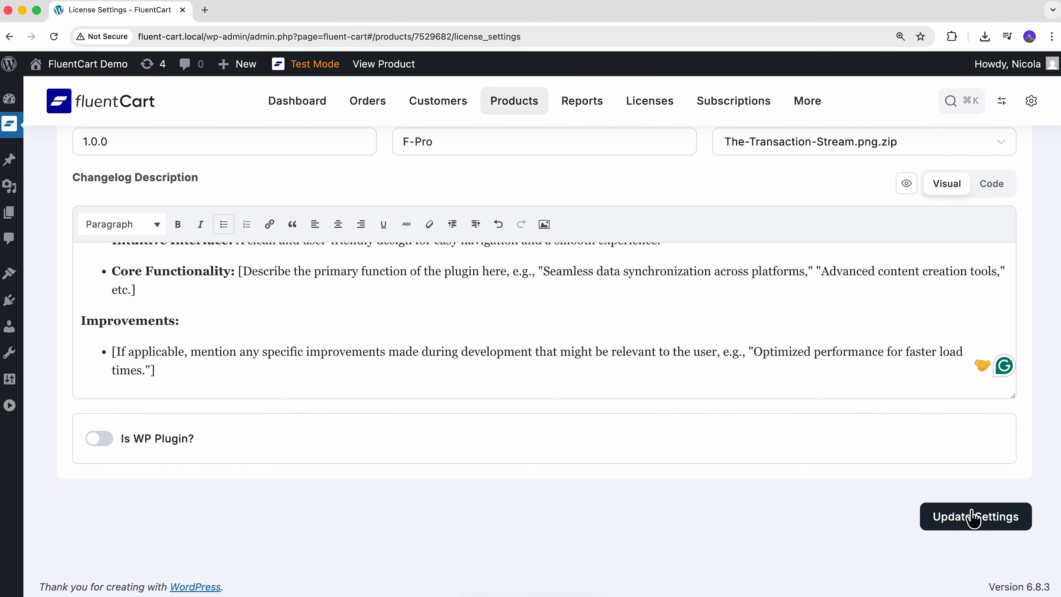
Add a prorated upgrade path from The Connect Flow to The Total Fluidity Suite with a discount amount of $3
{"action": "scroll", "coordinate": [973, 518], "scroll_direction": "up", "scroll_amount": 10}
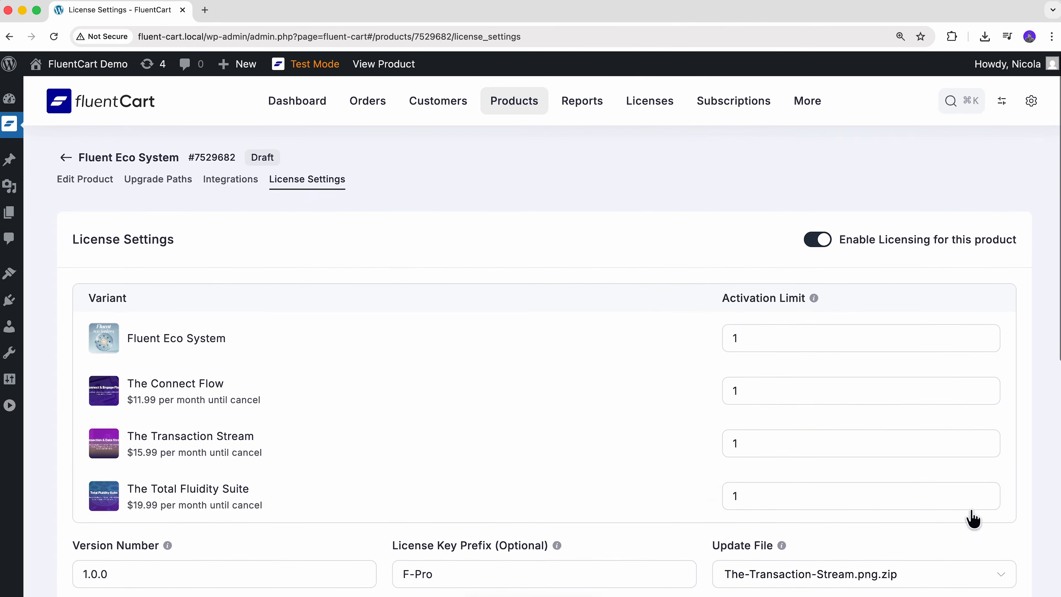
{"action": "left_click", "coordinate": [179, 187]}
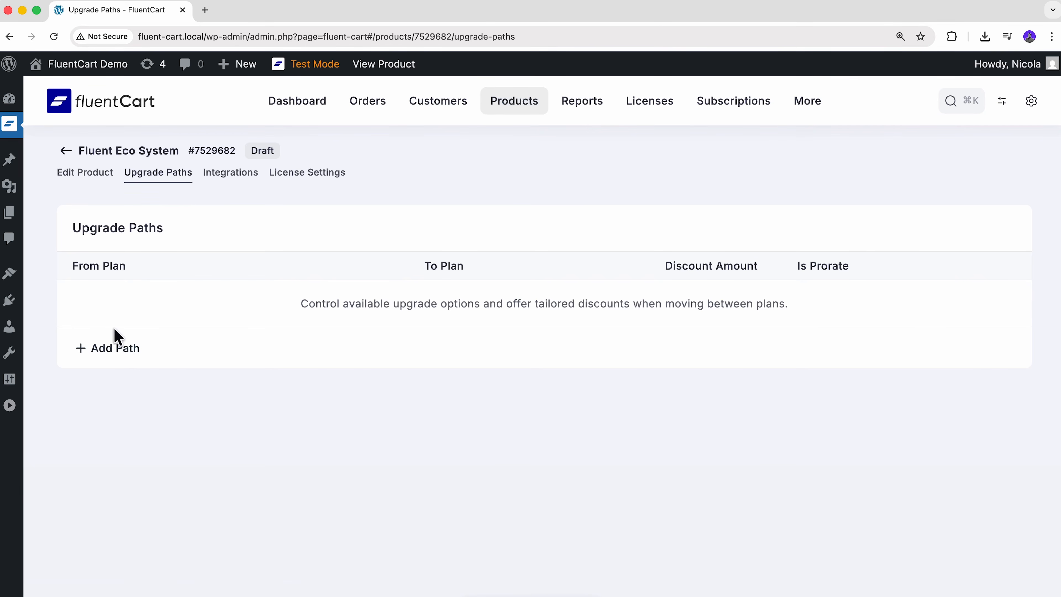
{"action": "left_click", "coordinate": [112, 350]}
{"action": "left_click", "coordinate": [829, 184]}
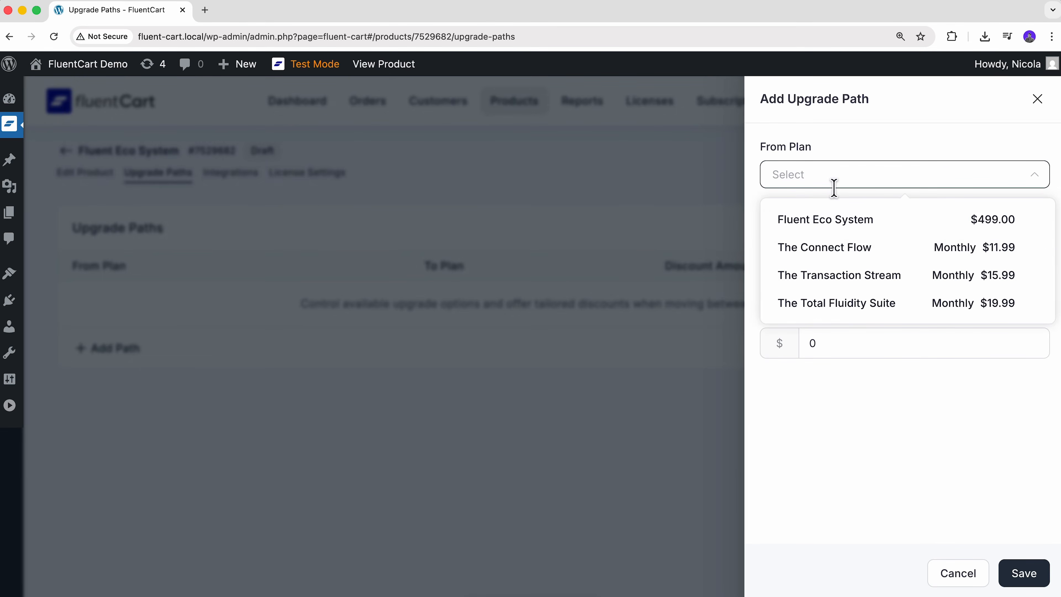
{"action": "left_click", "coordinate": [846, 246]}
{"action": "left_click", "coordinate": [845, 249]}
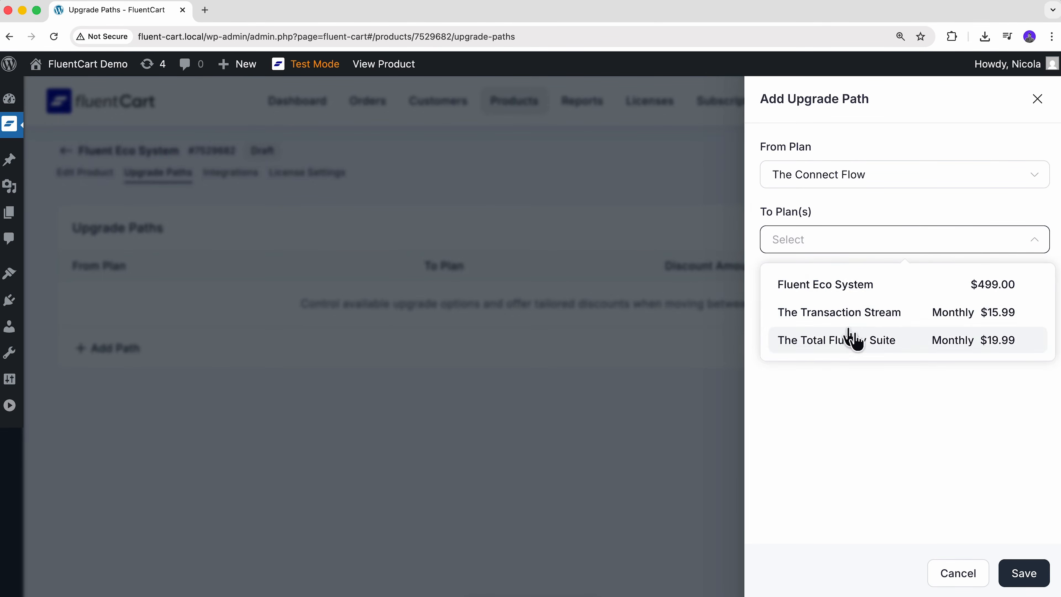
{"action": "left_click", "coordinate": [855, 339]}
{"action": "left_click", "coordinate": [844, 341]}
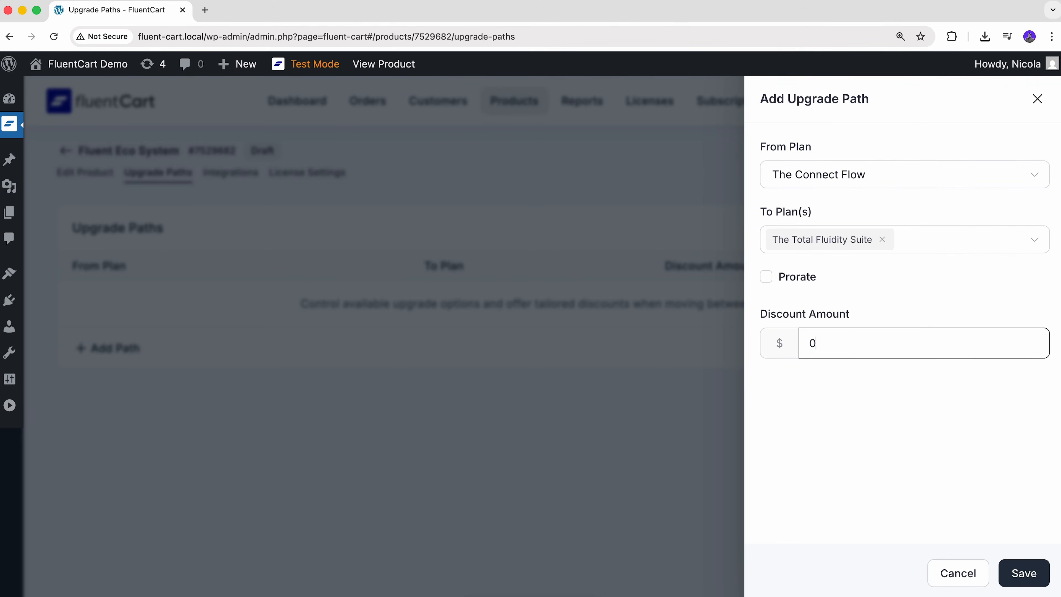
{"action": "type", "text": "3"}
{"action": "left_click", "coordinate": [838, 309]}
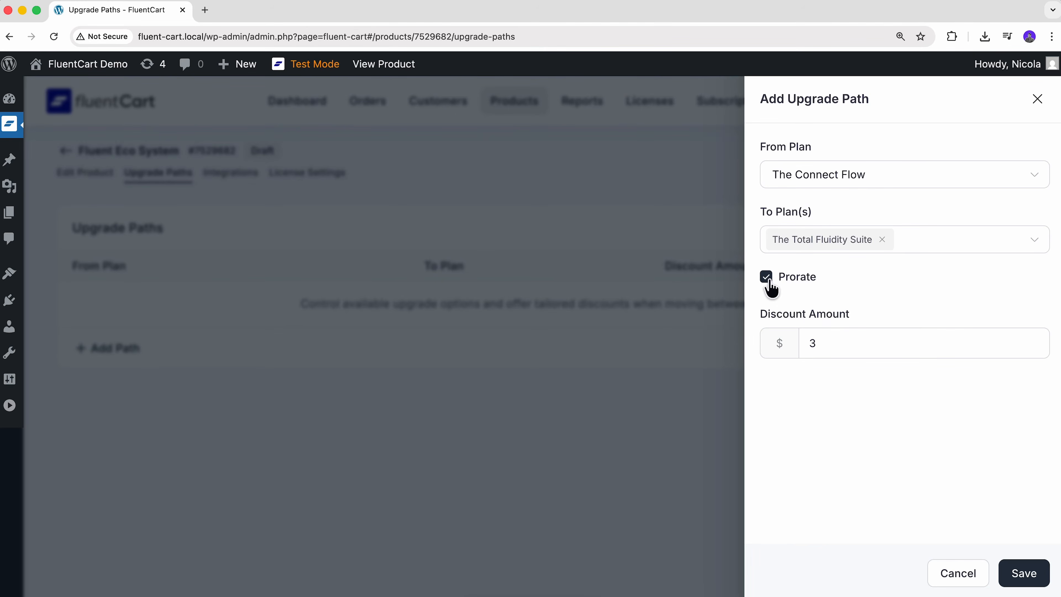
{"action": "left_click", "coordinate": [1019, 574]}
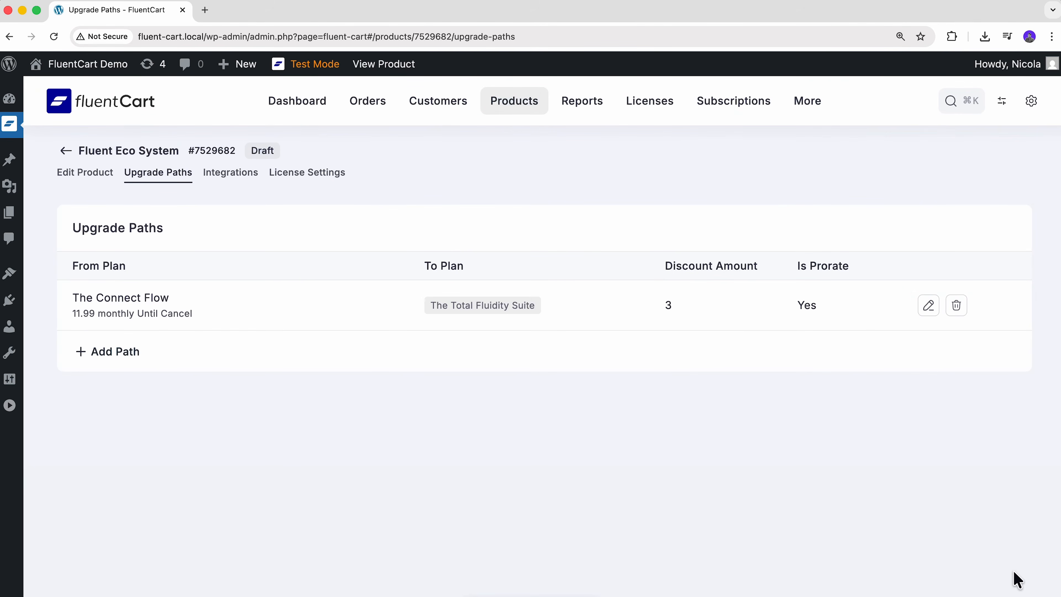
Set the product's status to Publish and its default variant to Fluent Eco System, and save the product
{"action": "left_click", "coordinate": [96, 189]}
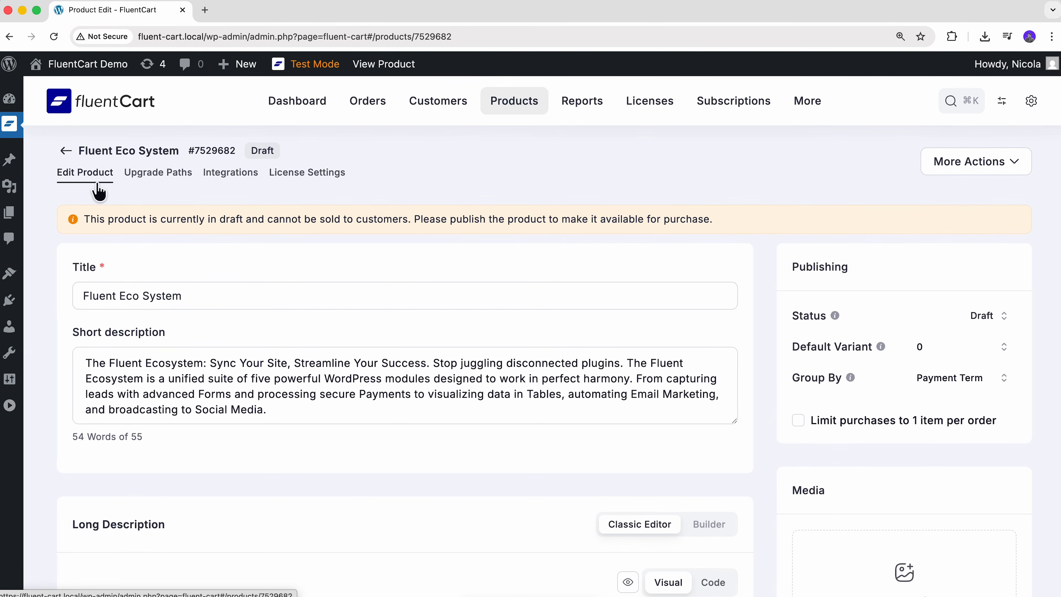
{"action": "left_click", "coordinate": [978, 317]}
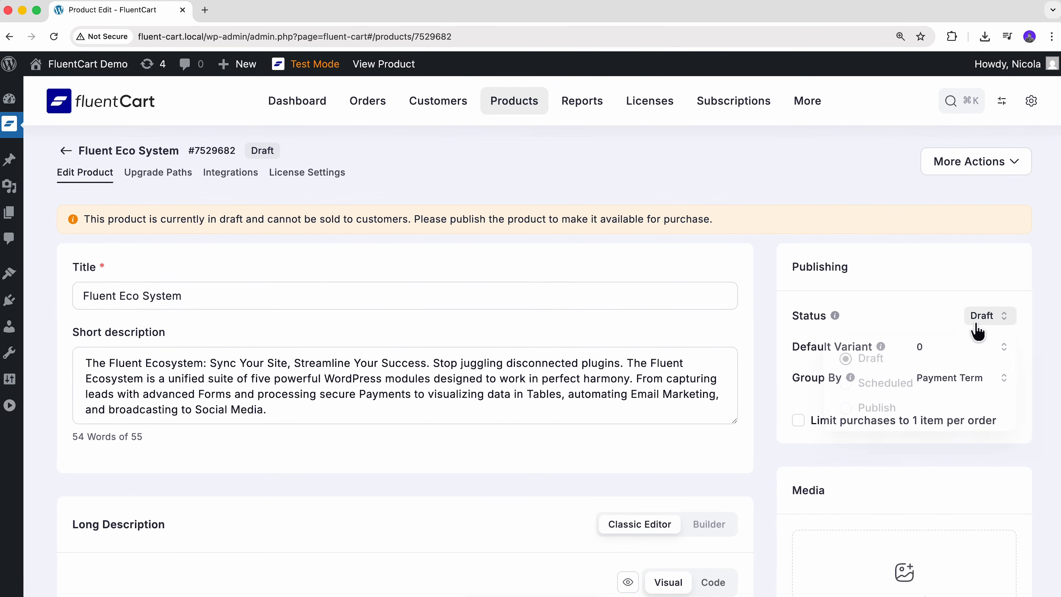
{"action": "left_click", "coordinate": [942, 413]}
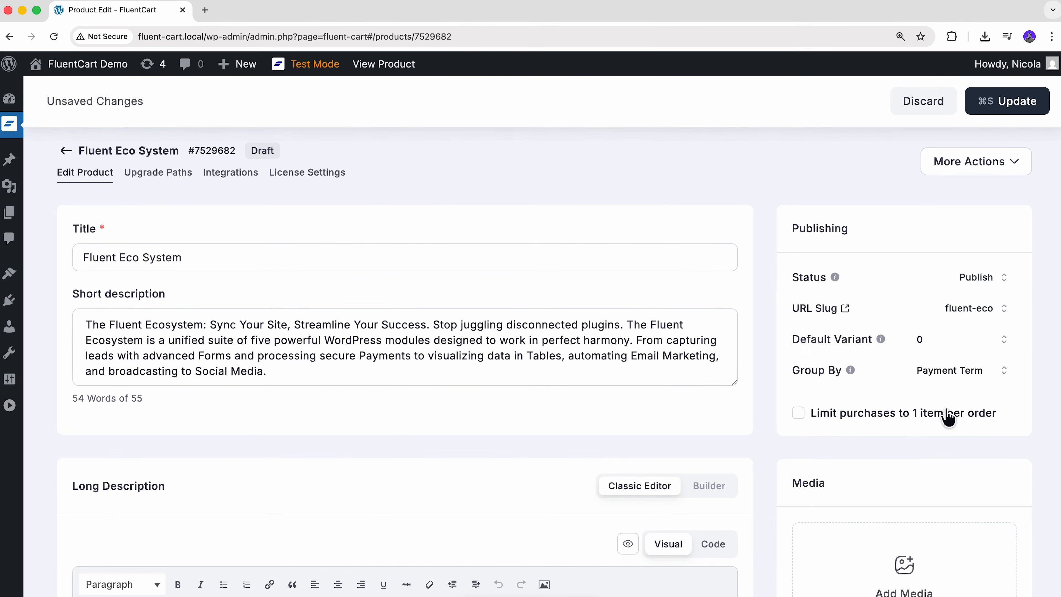
{"action": "left_click", "coordinate": [1002, 341]}
{"action": "left_click", "coordinate": [854, 309]}
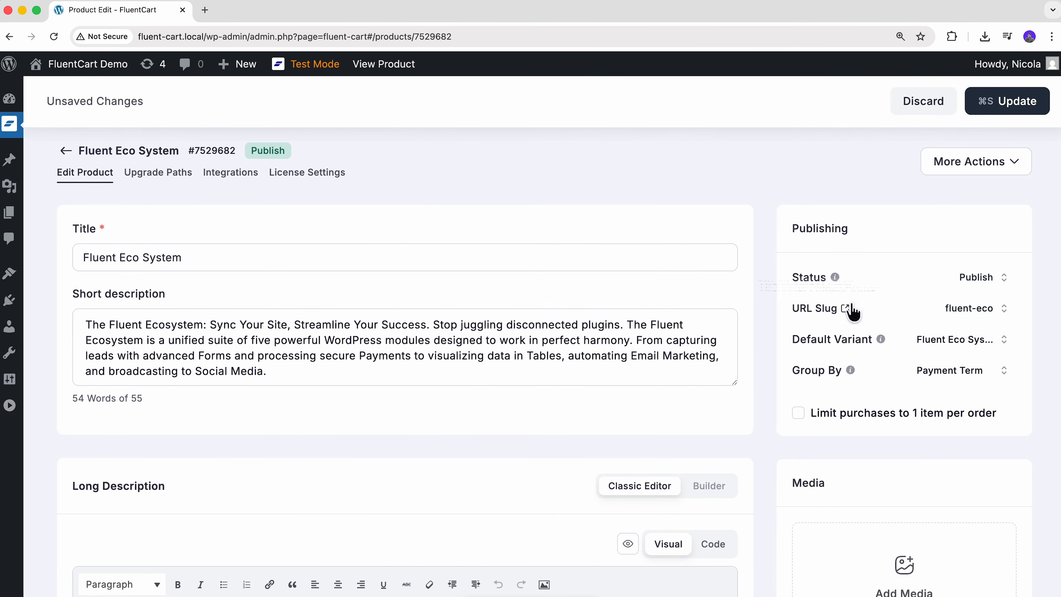
{"action": "left_click", "coordinate": [987, 117]}
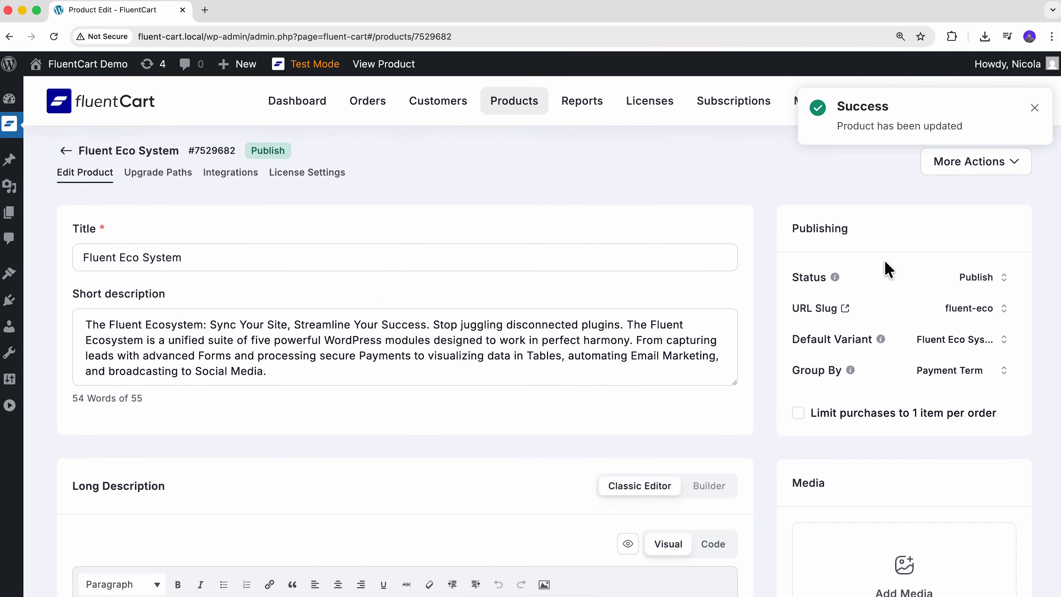
Open the published product's store page and start buying the monthly plan The Total Fluidity Suite
{"action": "left_click", "coordinate": [845, 308]}
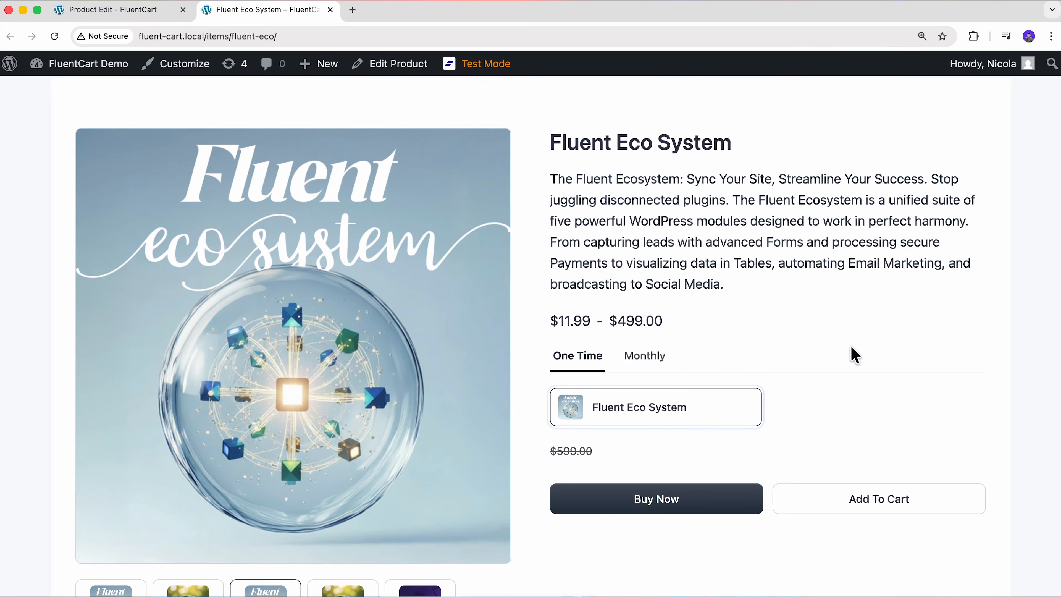
{"action": "left_click", "coordinate": [657, 372]}
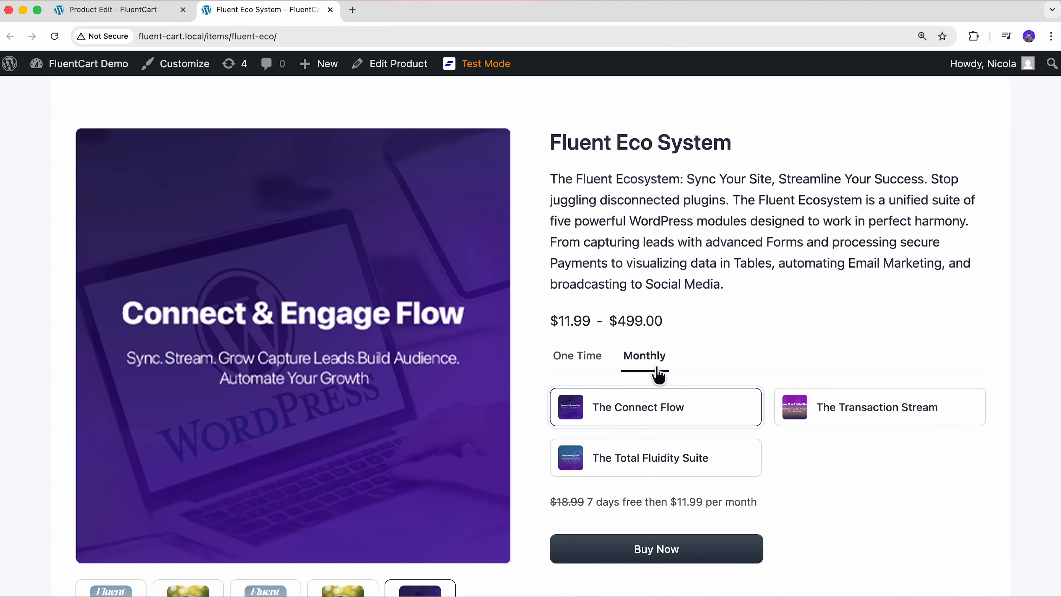
{"action": "left_click", "coordinate": [672, 463]}
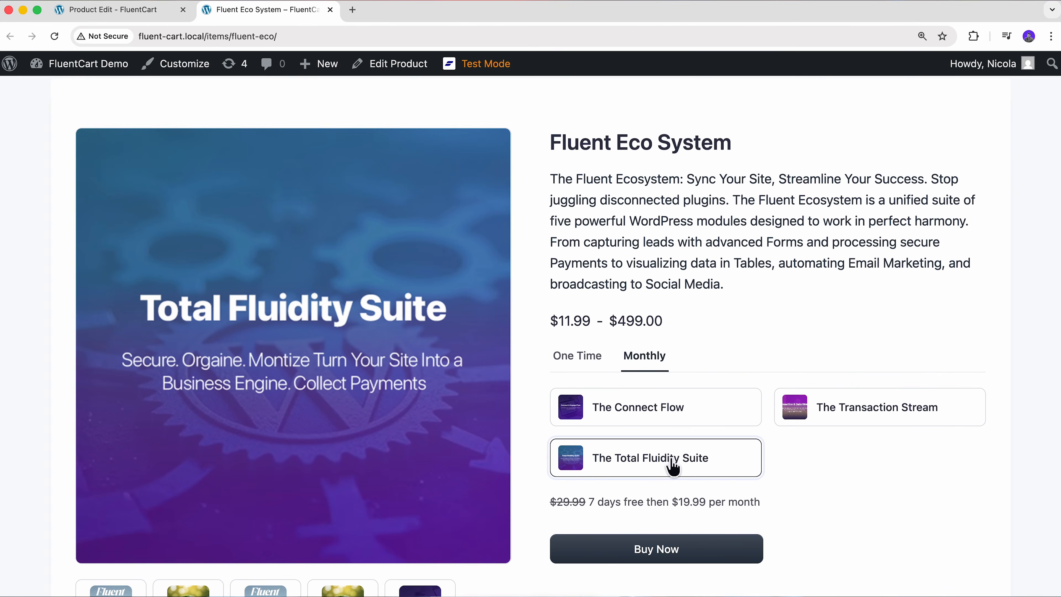
{"action": "left_click", "coordinate": [673, 557]}
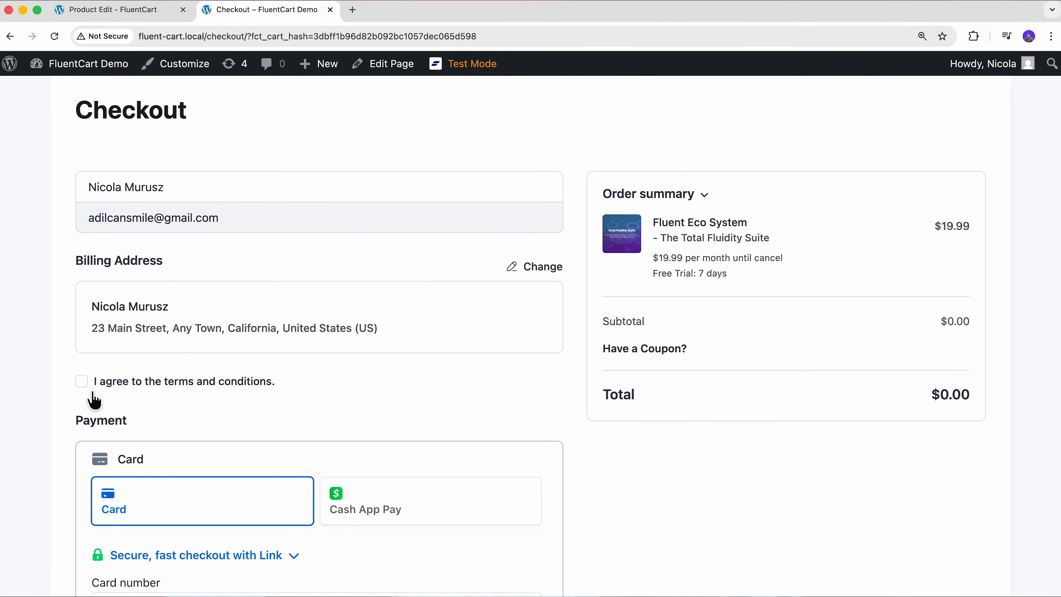
Accept the terms and conditions, fill in the card number, expiration date and security code, and place the order
{"action": "left_click", "coordinate": [94, 397]}
{"action": "scroll", "coordinate": [94, 399], "scroll_direction": "down", "scroll_amount": 7}
{"action": "left_click", "coordinate": [161, 328]}
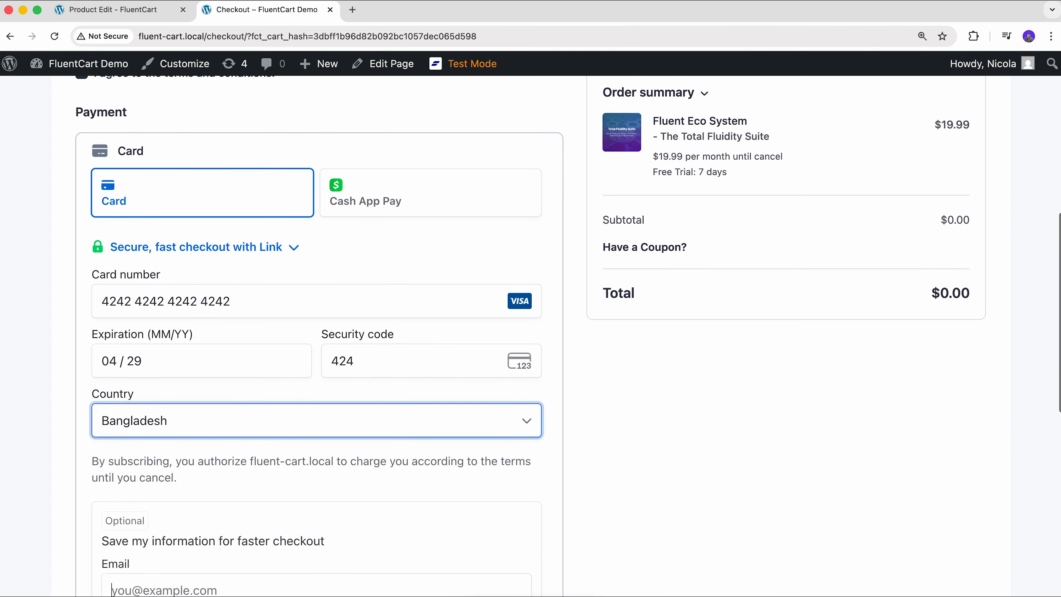
{"action": "scroll", "coordinate": [196, 418], "scroll_direction": "down", "scroll_amount": 7}
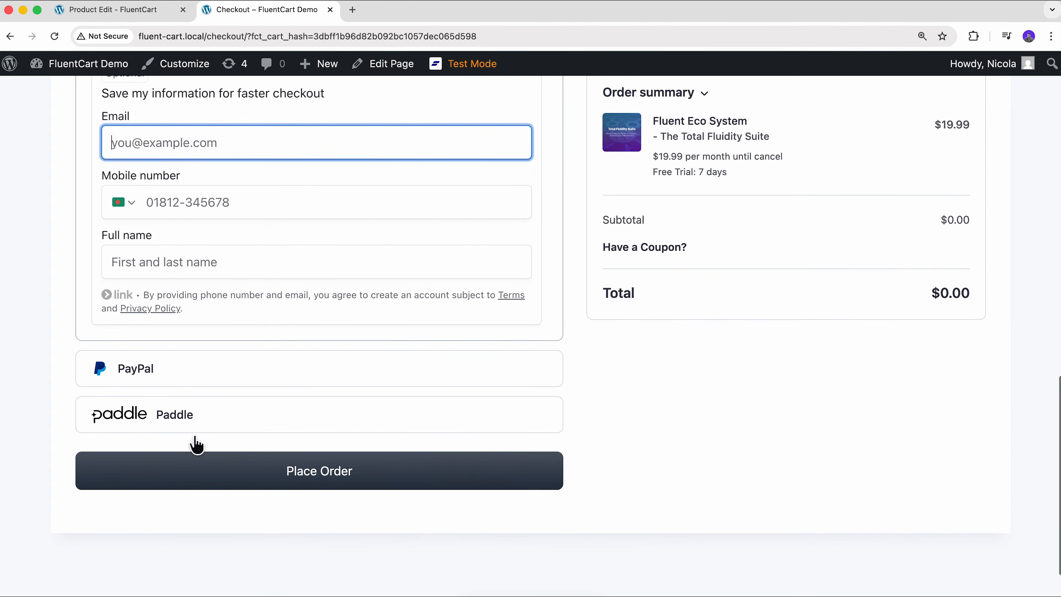
{"action": "left_click", "coordinate": [232, 466]}
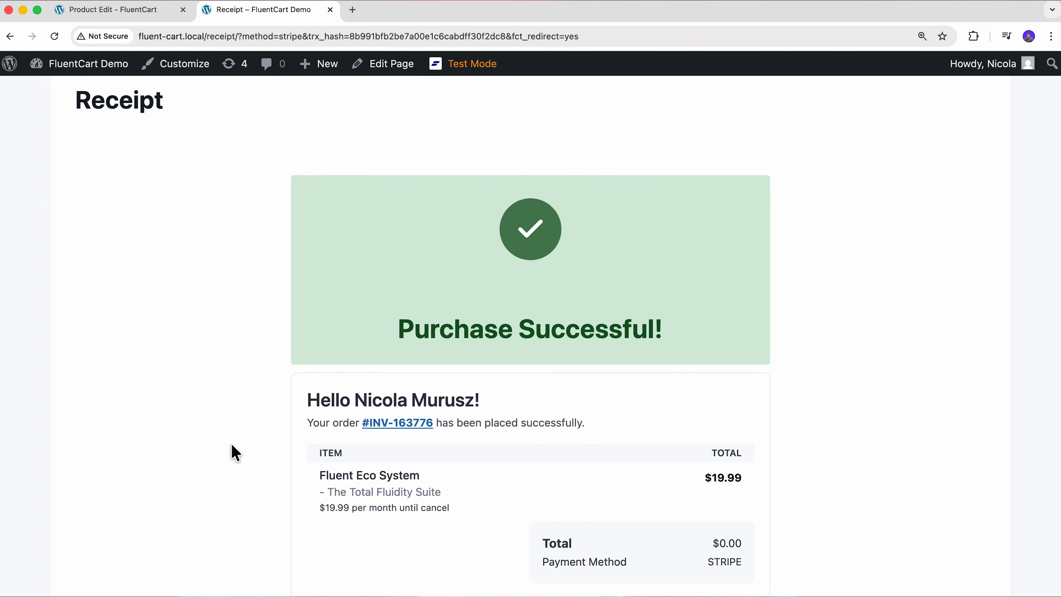
Examine the receipt's subscription details, downloads and license, highlighting the license key for The Total Fluidity Suite
{"action": "scroll", "coordinate": [234, 447], "scroll_direction": "down", "scroll_amount": 6}
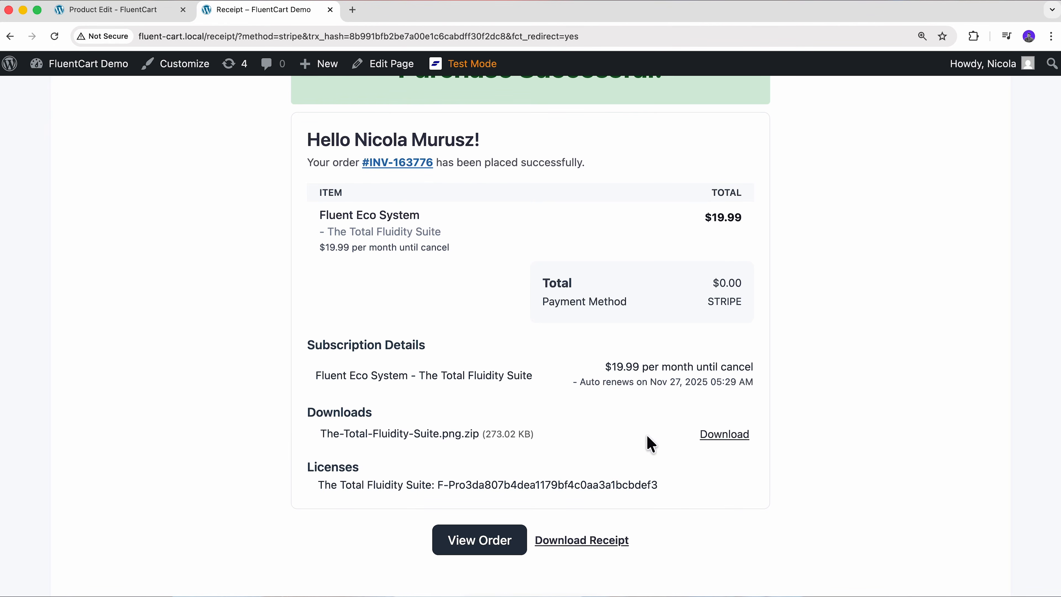
{"action": "left_click_drag", "start_coordinate": [438, 486], "coordinate": [680, 490]}
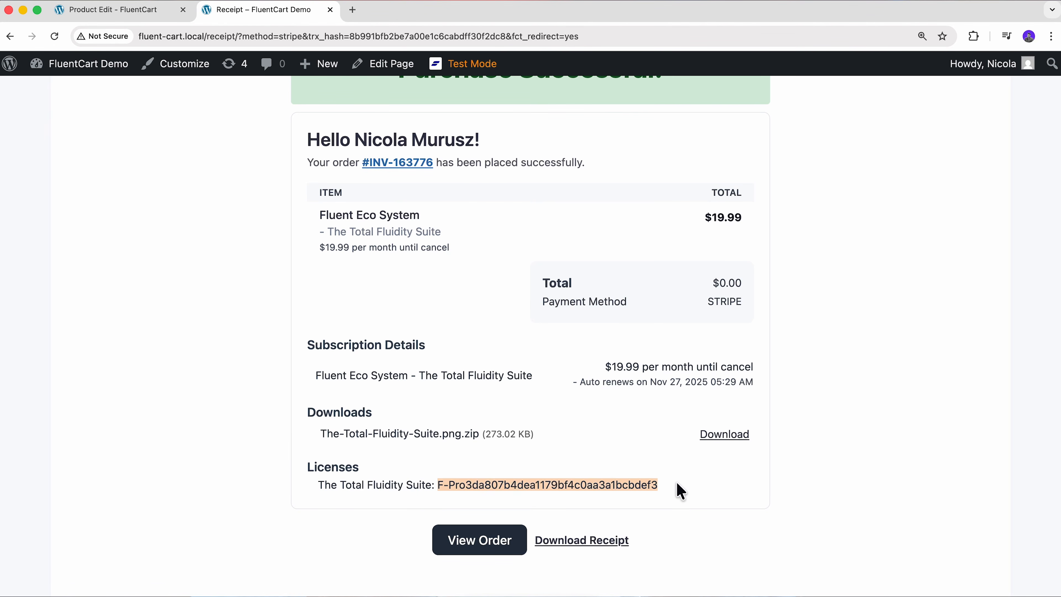
{"action": "left_click", "coordinate": [688, 490]}
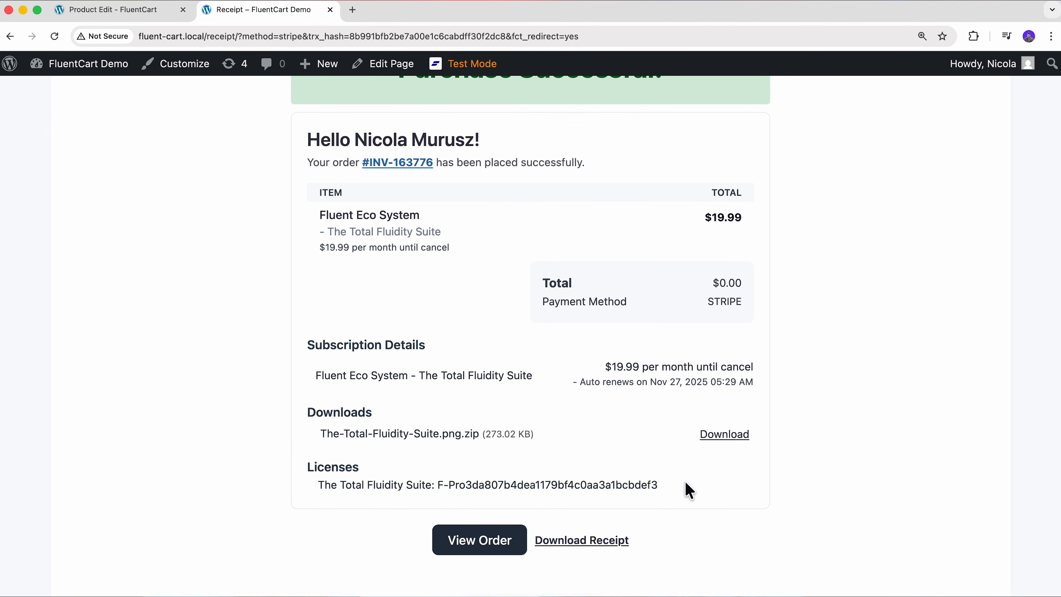